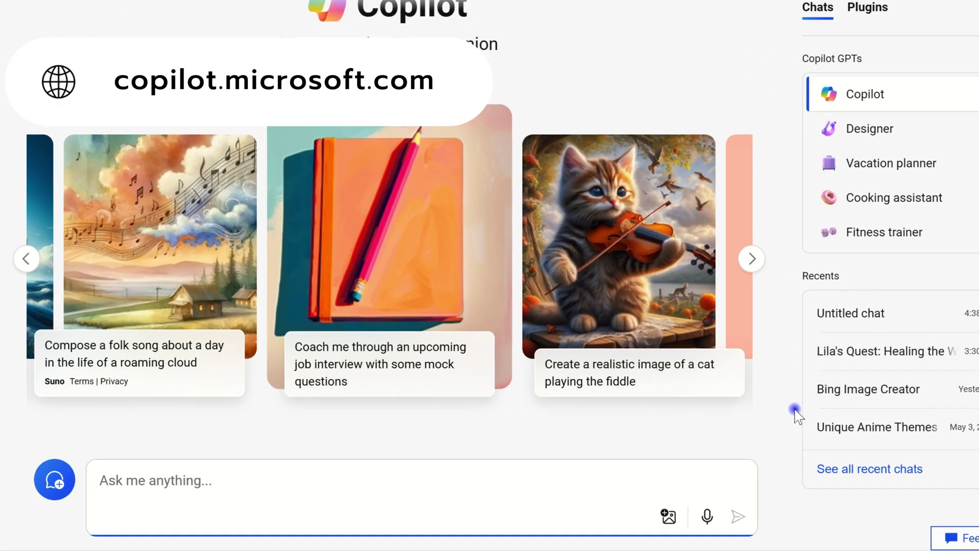
{"action": "type", "text": "write a short"}
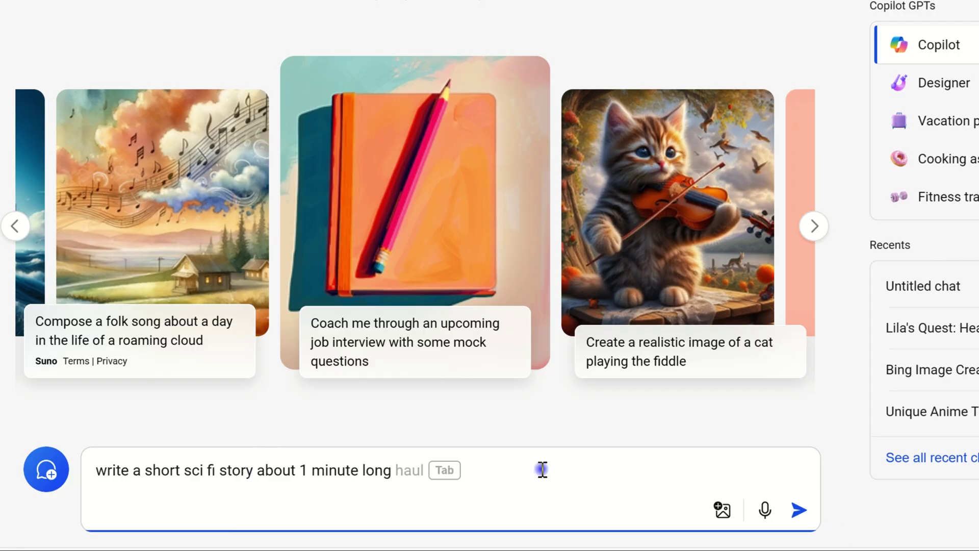
- Send Copilot the request 'write a short sci fi story about 1 minute long'
{"action": "left_click", "coordinate": [798, 510]}
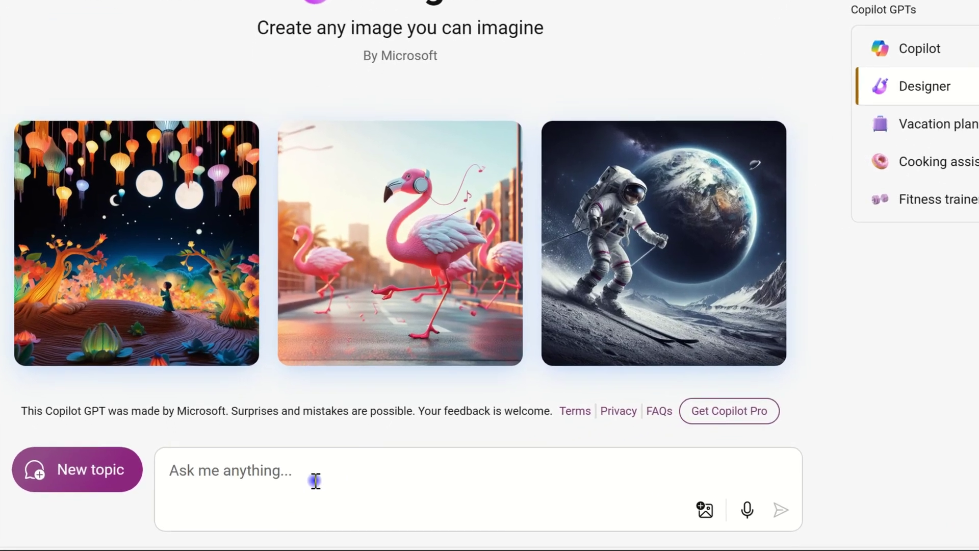
- Ask Designer for cyberpunk images of New Epsilon Prime with a red-scarfed figure
{"action": "left_click", "coordinate": [260, 492]}
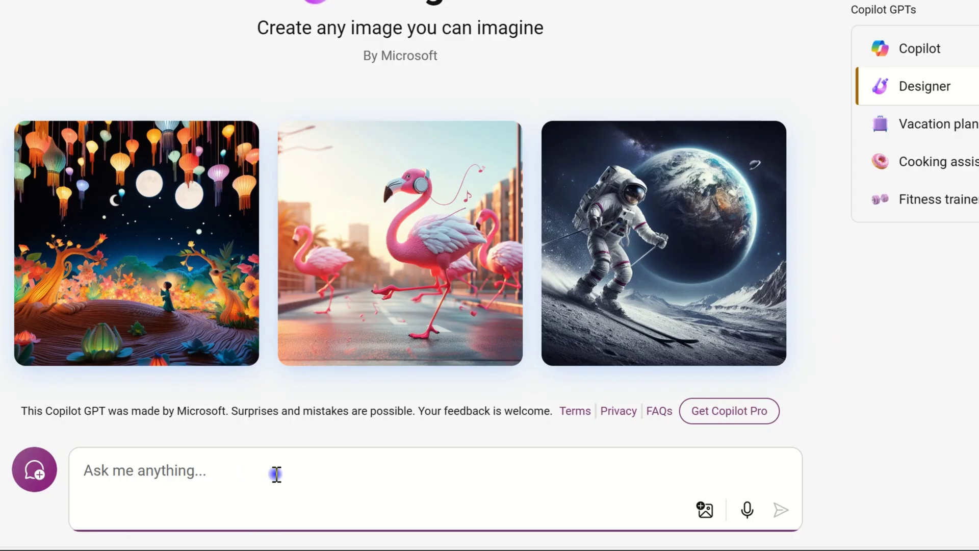
{"action": "type", "text": "Create a cyberpunk cityscape of New Epsilon Prime, where quantum communication towers rise like crystal spires, connecting distant planets. Captain Elara Kael walks among the neon-lit crowd, her crimson scarf fluttering in the quantum breeze."}
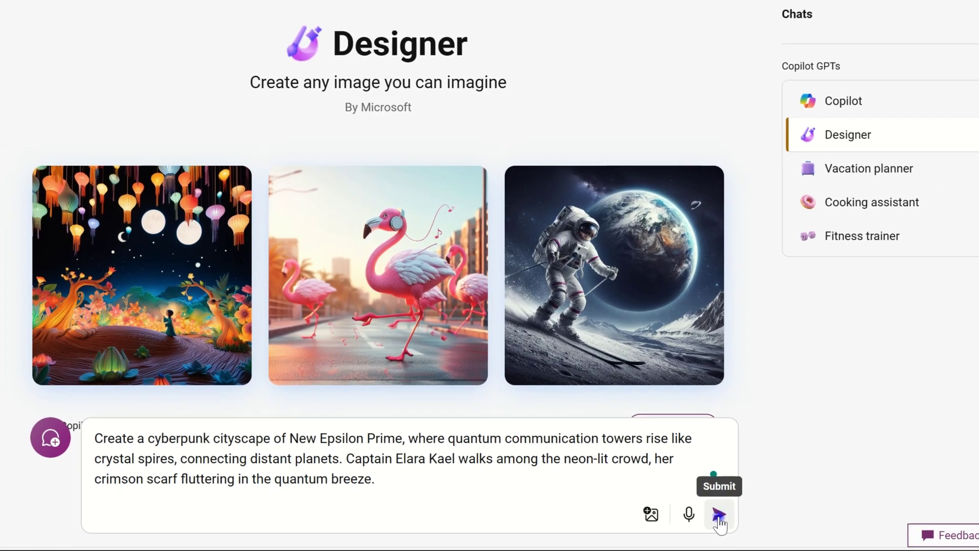
{"action": "left_click", "coordinate": [678, 519]}
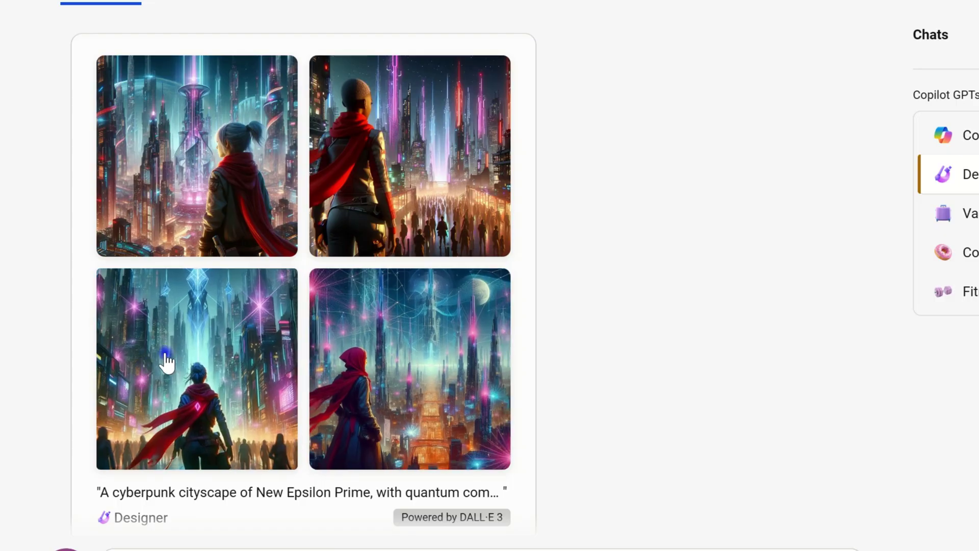
- Open the top-left cityscape image and browse its art style options
{"action": "left_click", "coordinate": [161, 184]}
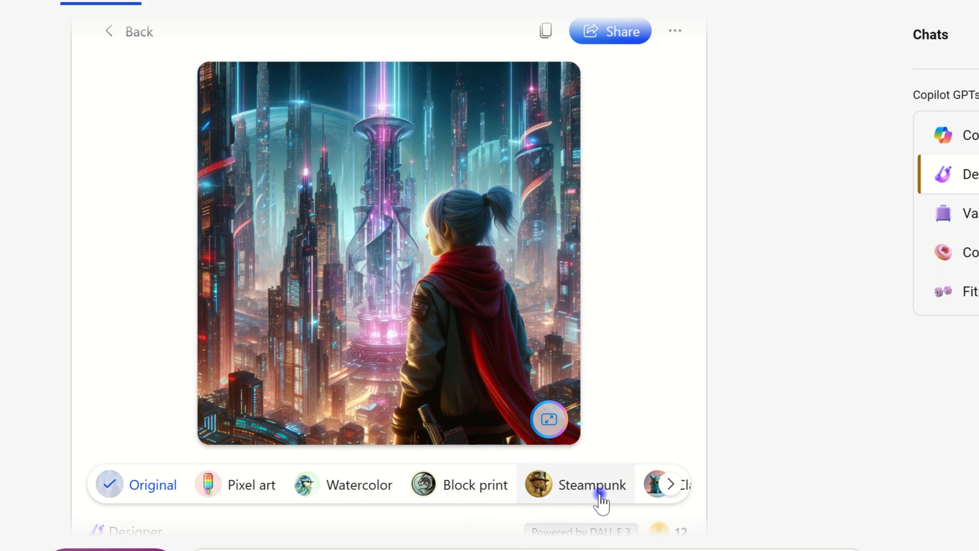
{"action": "left_click", "coordinate": [667, 492]}
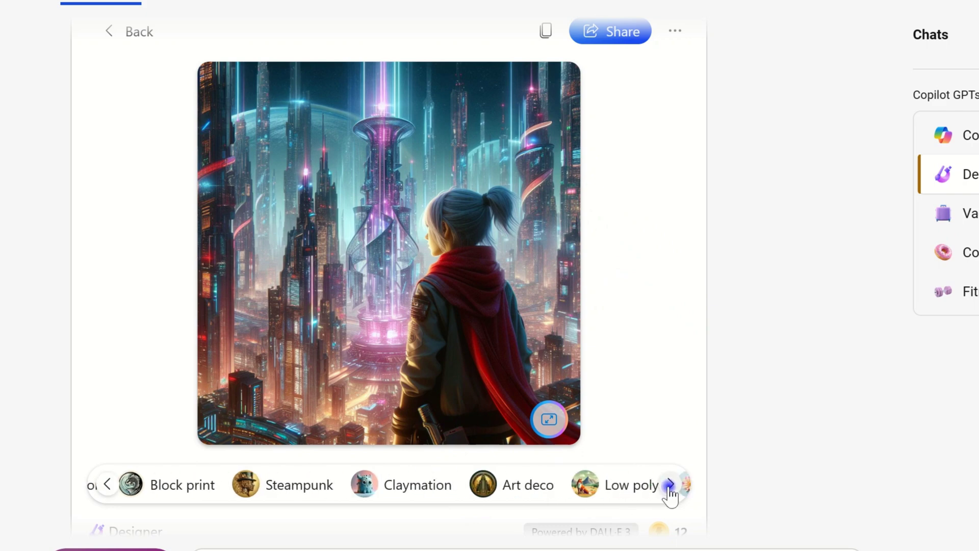
{"action": "left_click", "coordinate": [669, 492]}
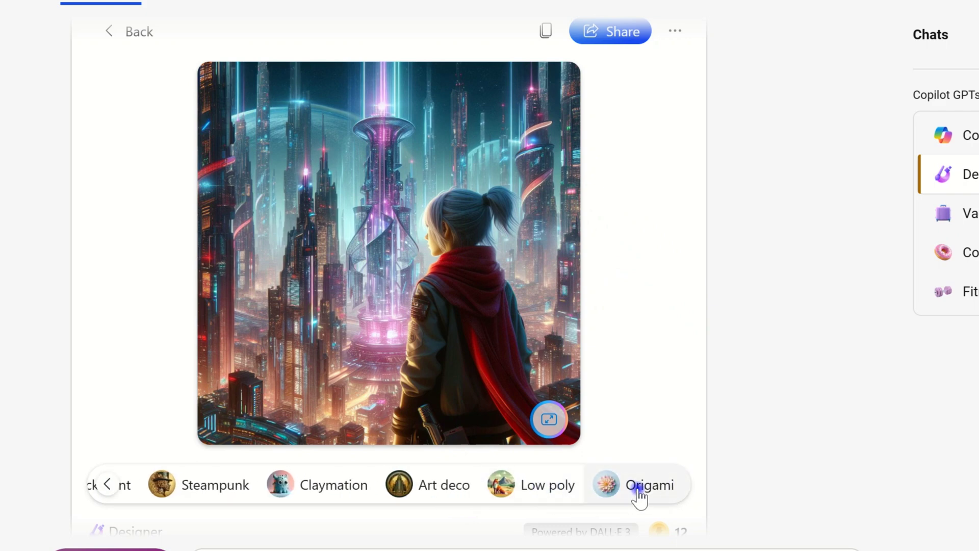
{"action": "left_click", "coordinate": [107, 486]}
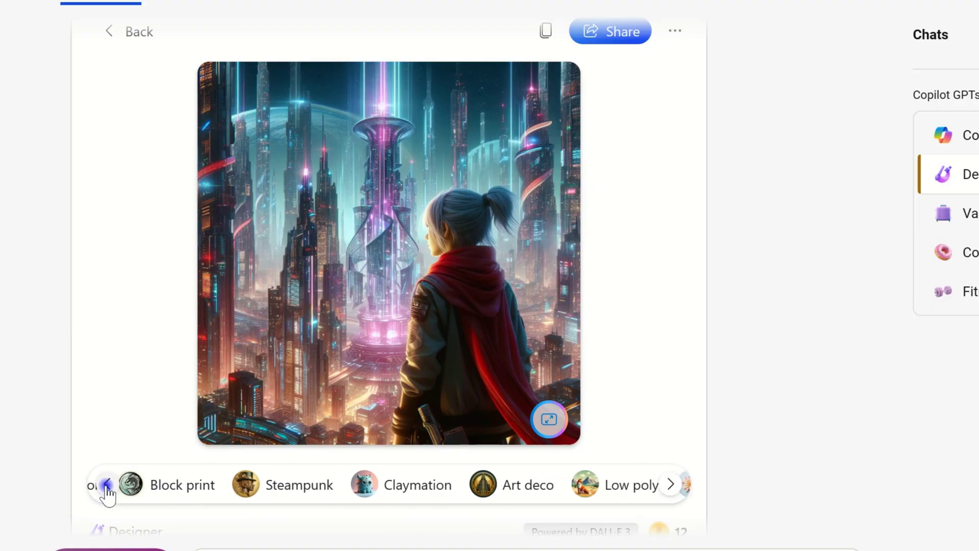
{"action": "left_click", "coordinate": [108, 486]}
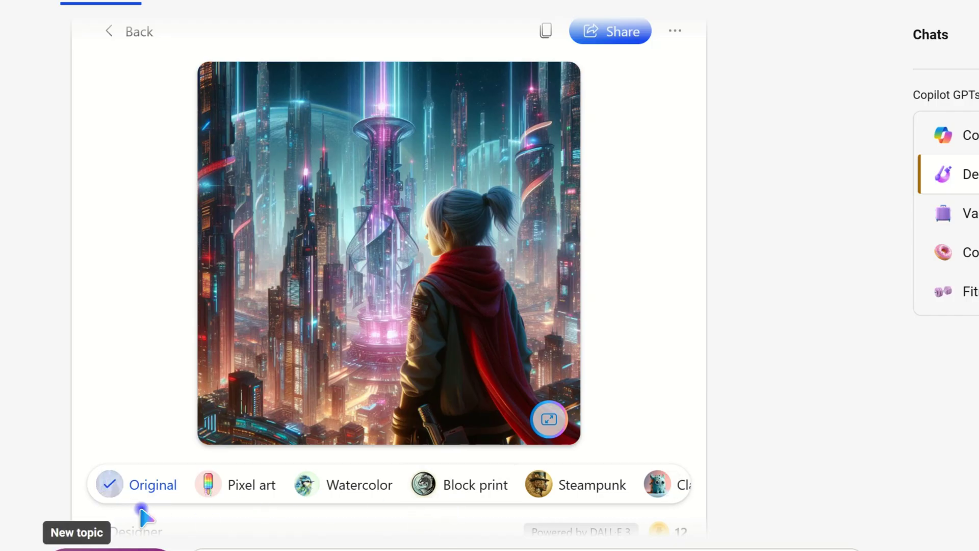
- Convert the image to a landscape version, keep it, and download it
{"action": "left_click", "coordinate": [549, 419]}
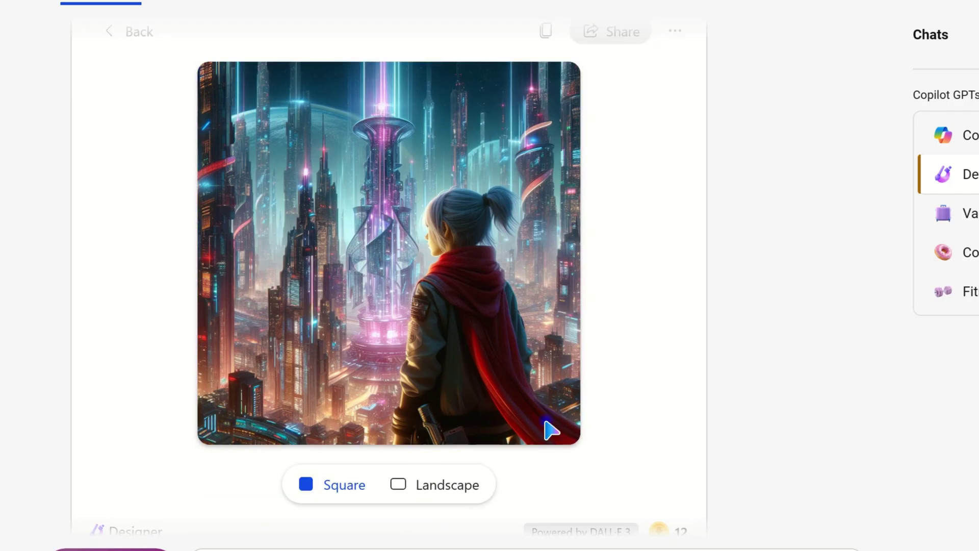
{"action": "left_click", "coordinate": [396, 485]}
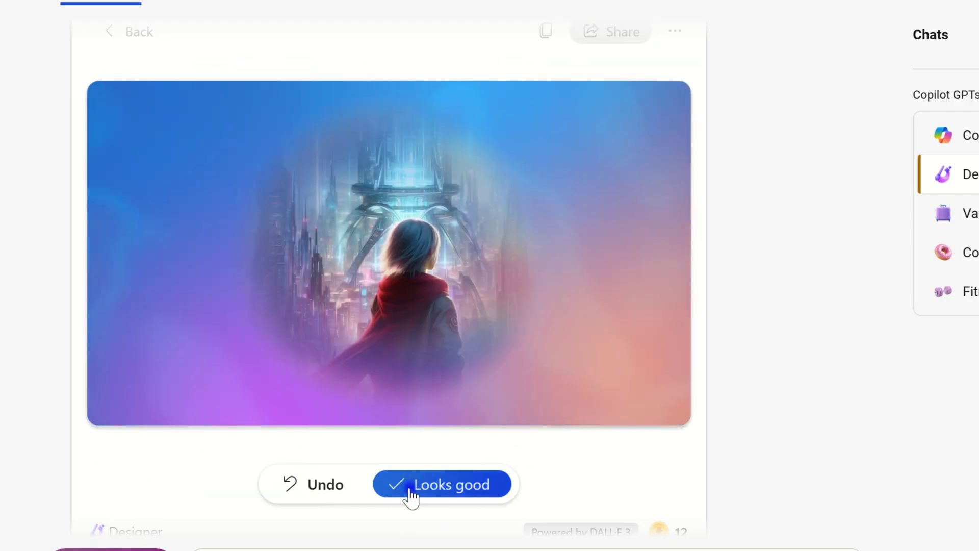
{"action": "left_click", "coordinate": [426, 485]}
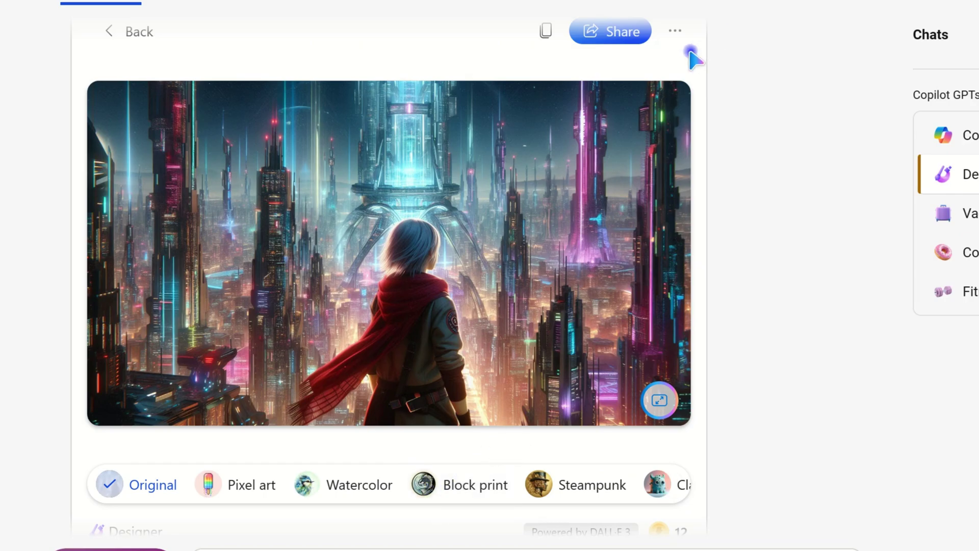
{"action": "left_click", "coordinate": [675, 32]}
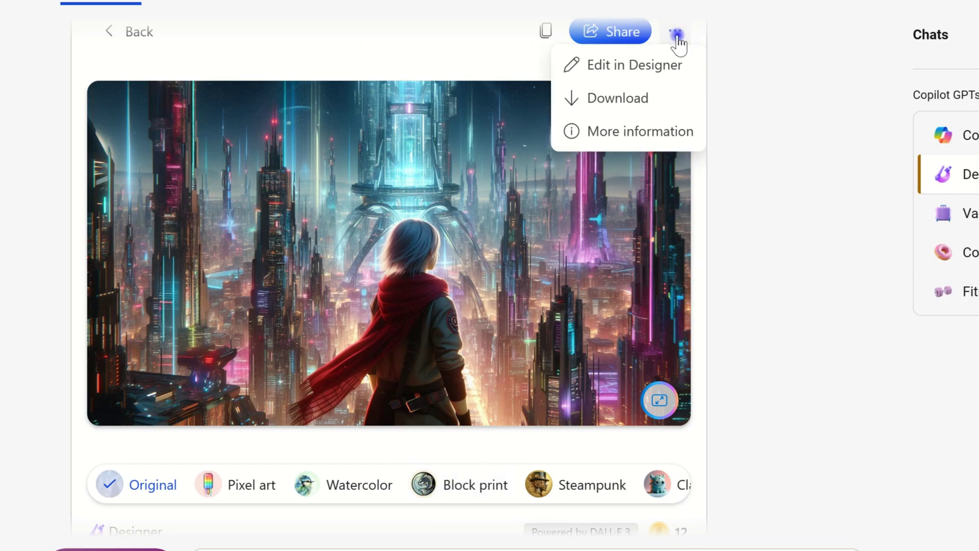
{"action": "left_click", "coordinate": [643, 113]}
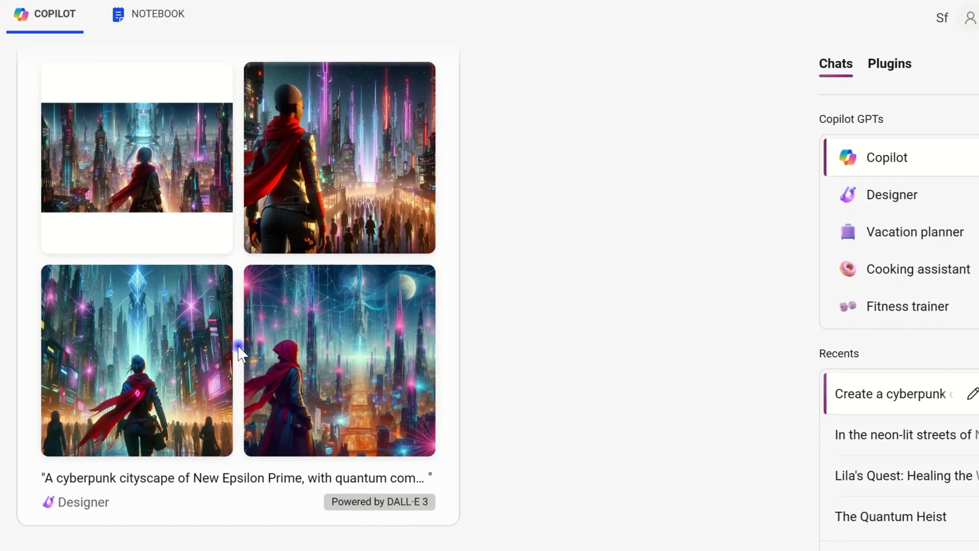
- Open the bottom-left cityscape image and convert it to a landscape version
{"action": "left_click", "coordinate": [196, 417]}
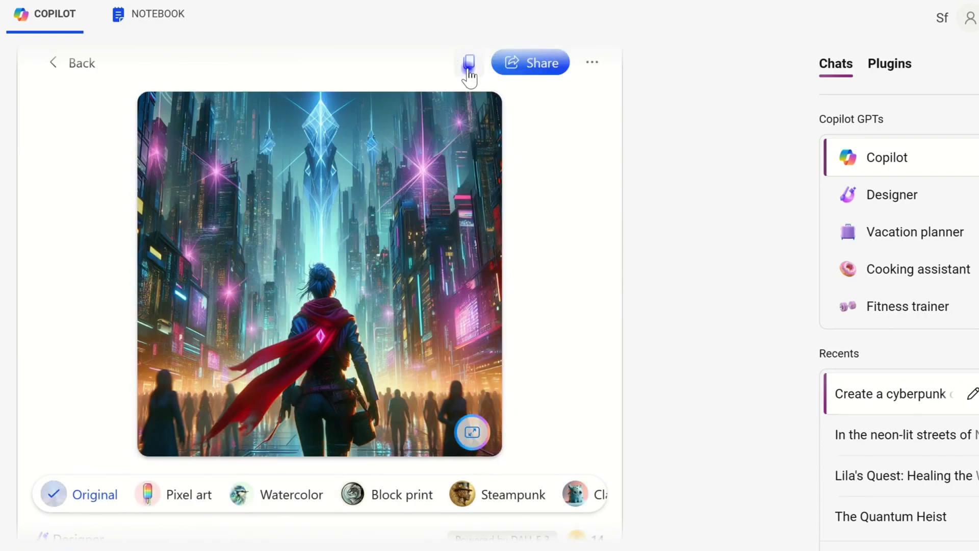
{"action": "left_click", "coordinate": [586, 65]}
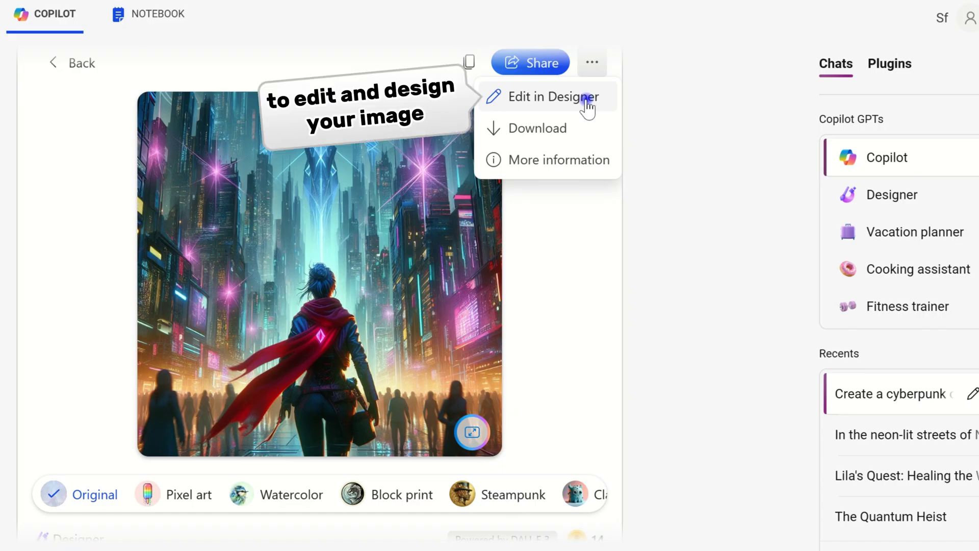
{"action": "left_click", "coordinate": [556, 247]}
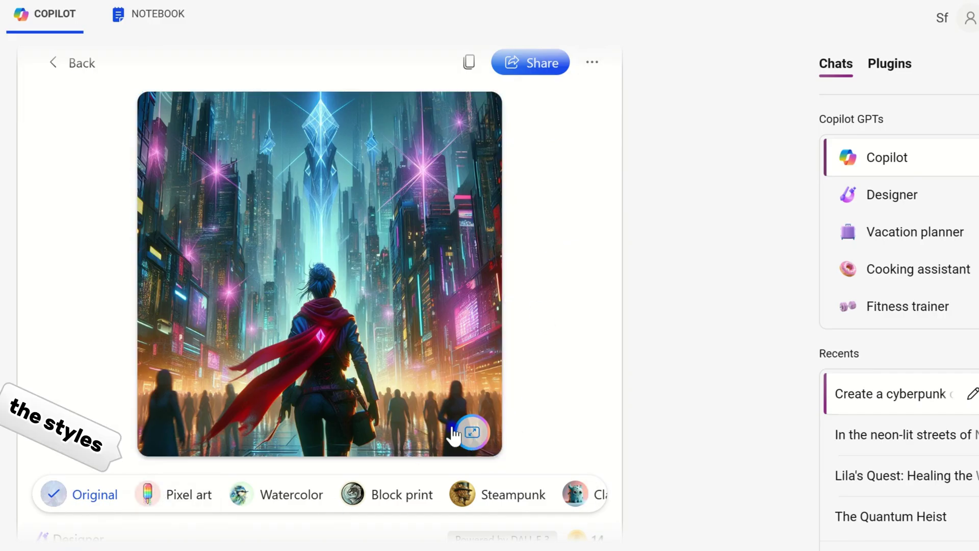
{"action": "left_click", "coordinate": [468, 436]}
{"action": "left_click", "coordinate": [367, 501]}
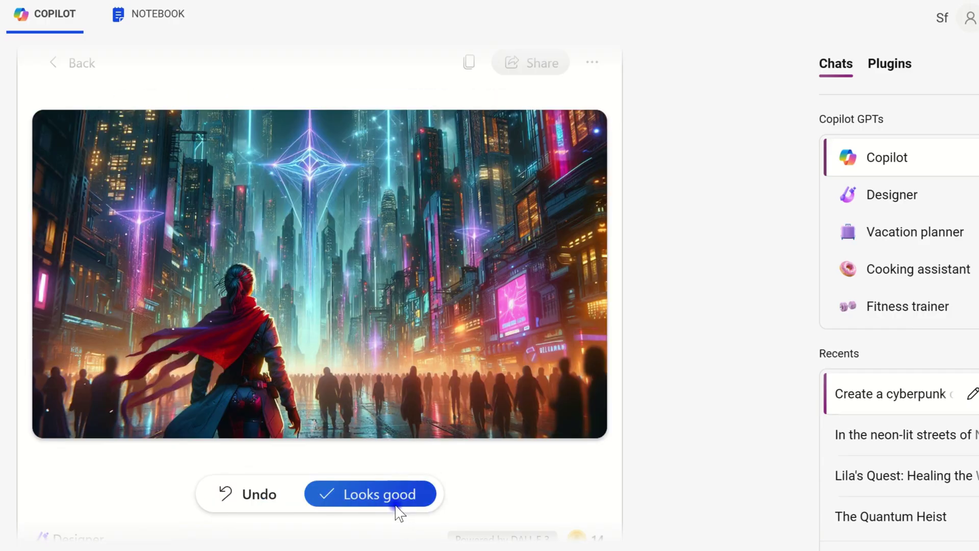
{"action": "left_click", "coordinate": [397, 502]}
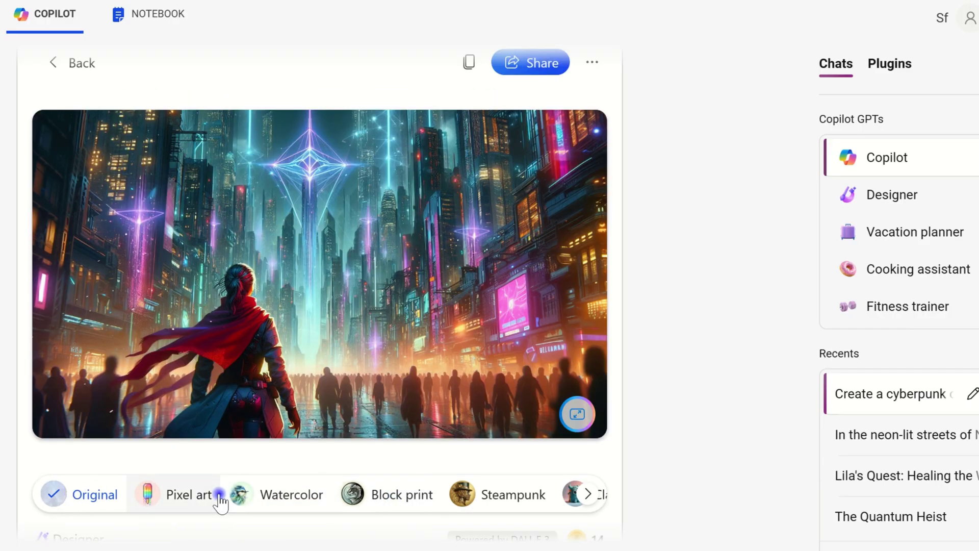
- Restyle the landscape image in the Steampunk art style
{"action": "left_click", "coordinate": [589, 495]}
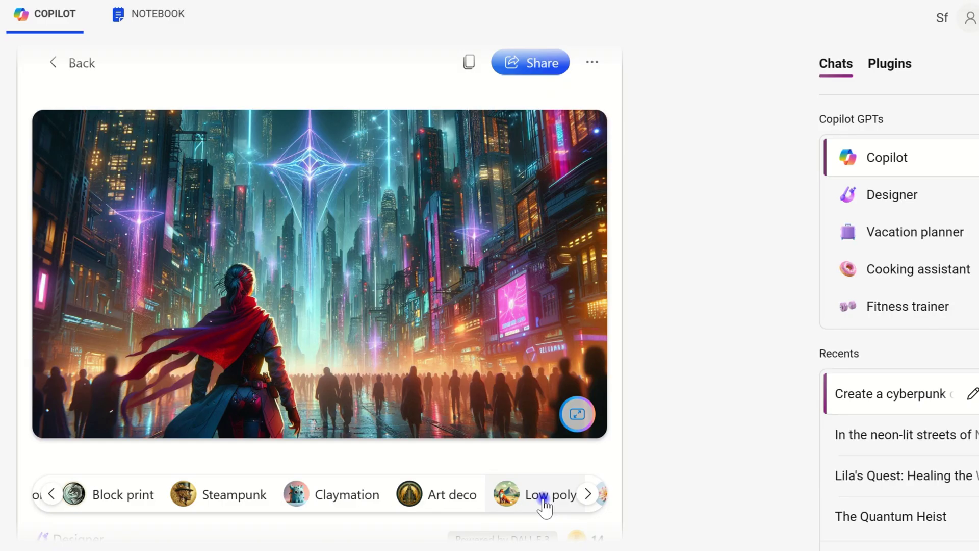
{"action": "left_click", "coordinate": [589, 496]}
{"action": "left_click", "coordinate": [555, 501]}
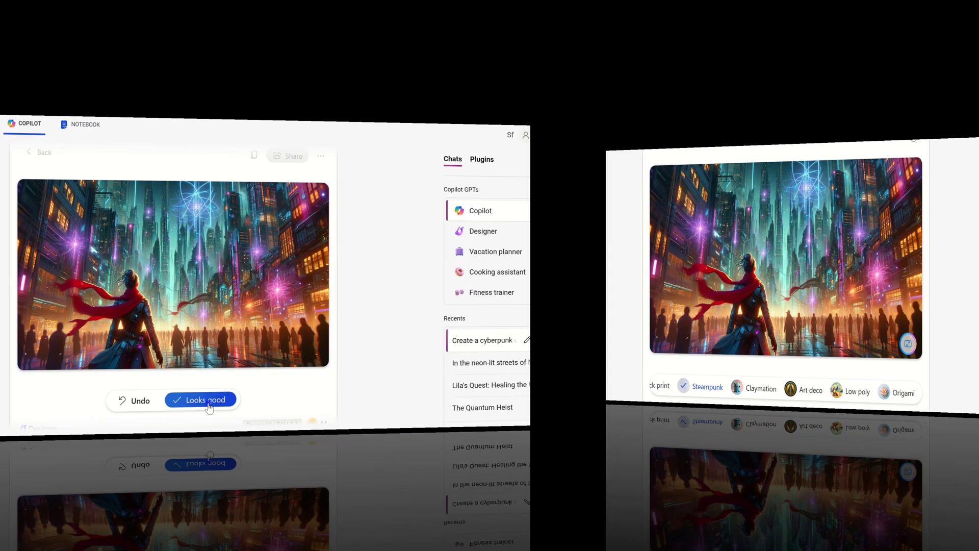
{"action": "scroll", "coordinate": [902, 396], "scroll_direction": "down", "scroll_amount": 3}
{"action": "scroll", "coordinate": [905, 396], "scroll_direction": "down", "scroll_amount": 4}
{"action": "scroll", "coordinate": [905, 396], "scroll_direction": "down", "scroll_amount": 1}
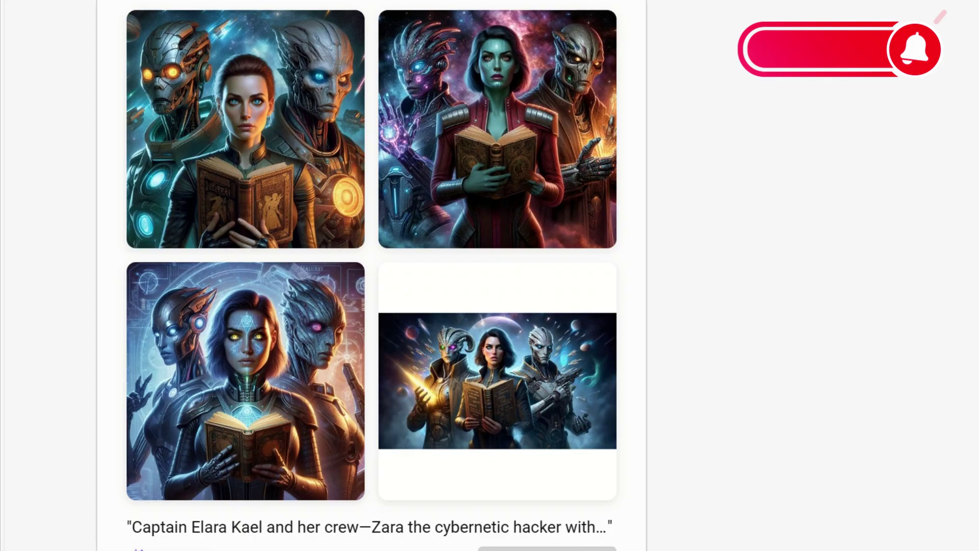
{"action": "scroll", "coordinate": [553, 437], "scroll_direction": "down", "scroll_amount": 5}
{"action": "scroll", "coordinate": [554, 438], "scroll_direction": "down", "scroll_amount": 5}
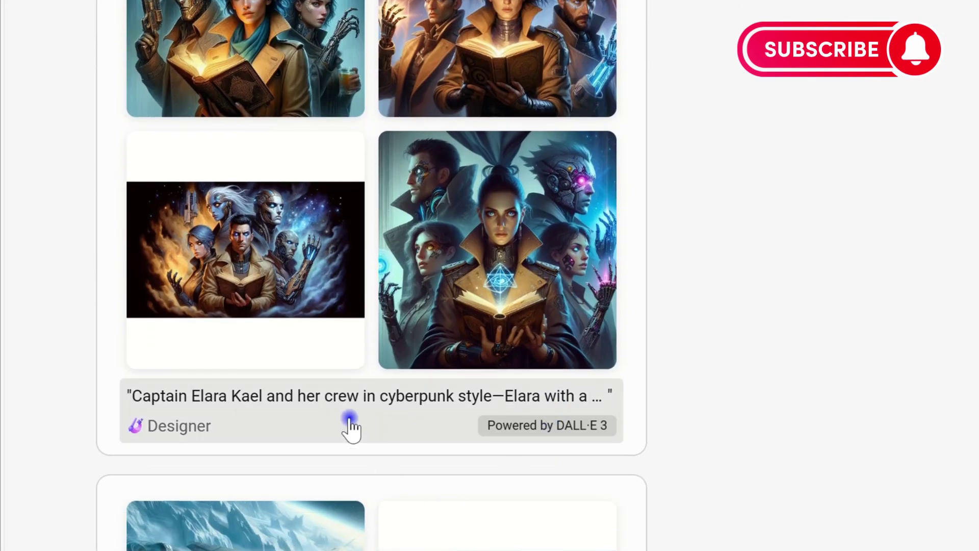
{"action": "scroll", "coordinate": [440, 445], "scroll_direction": "down", "scroll_amount": 3}
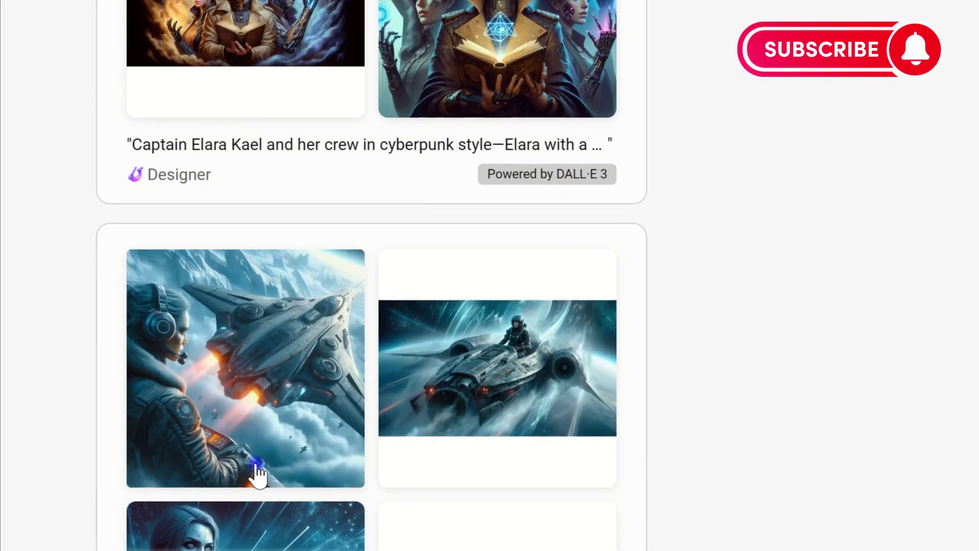
{"action": "scroll", "coordinate": [344, 455], "scroll_direction": "down", "scroll_amount": 3}
{"action": "scroll", "coordinate": [503, 432], "scroll_direction": "down", "scroll_amount": 3}
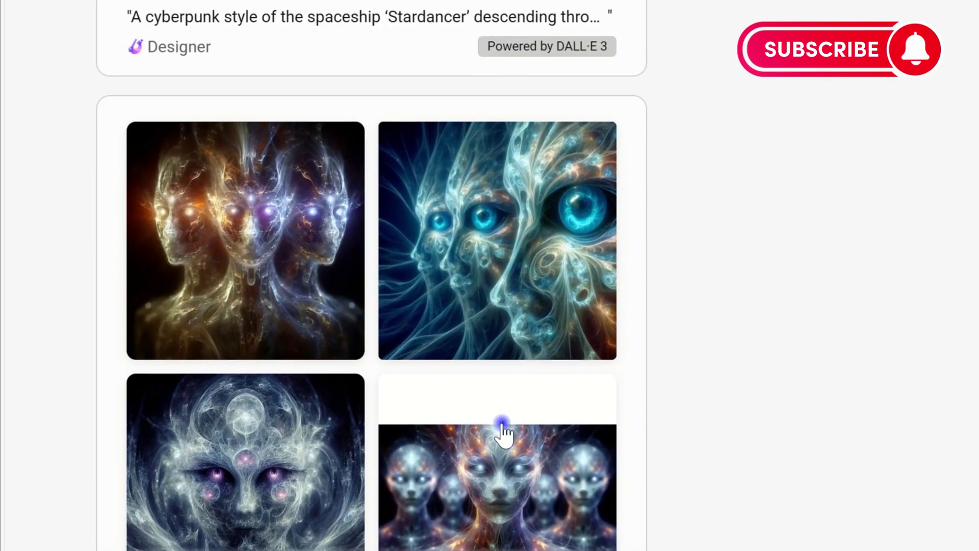
{"action": "scroll", "coordinate": [503, 432], "scroll_direction": "down", "scroll_amount": 2}
{"action": "scroll", "coordinate": [503, 432], "scroll_direction": "down", "scroll_amount": 3}
{"action": "scroll", "coordinate": [503, 432], "scroll_direction": "down", "scroll_amount": 3}
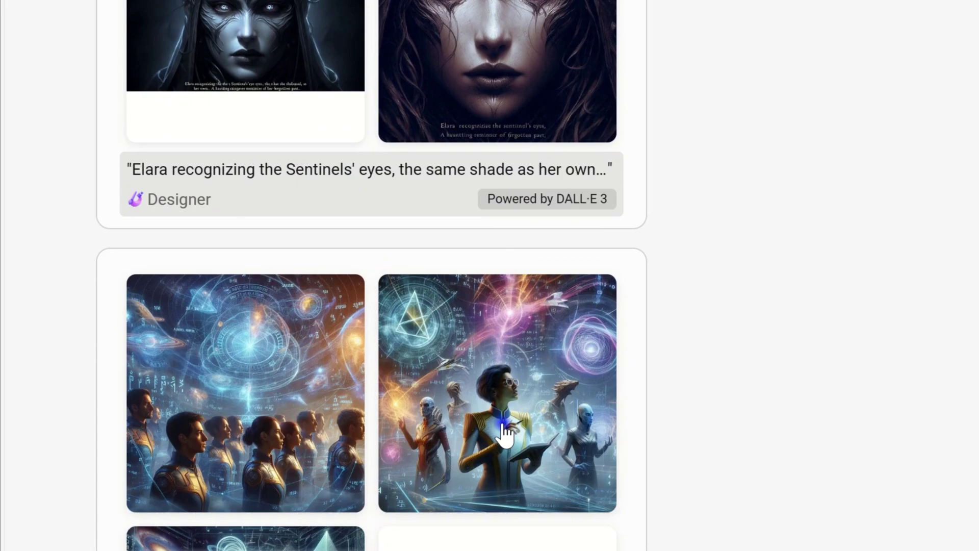
{"action": "scroll", "coordinate": [503, 432], "scroll_direction": "down", "scroll_amount": 3}
{"action": "scroll", "coordinate": [504, 432], "scroll_direction": "down", "scroll_amount": 3}
{"action": "scroll", "coordinate": [504, 433], "scroll_direction": "down", "scroll_amount": 3}
{"action": "scroll", "coordinate": [504, 432], "scroll_direction": "down", "scroll_amount": 3}
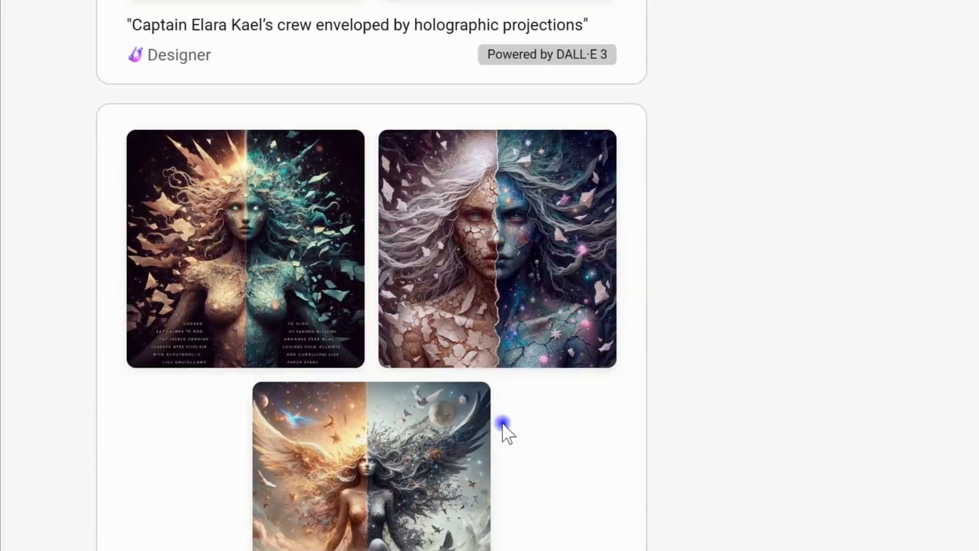
{"action": "scroll", "coordinate": [504, 433], "scroll_direction": "down", "scroll_amount": 3}
{"action": "scroll", "coordinate": [504, 431], "scroll_direction": "down", "scroll_amount": 3}
{"action": "scroll", "coordinate": [503, 432], "scroll_direction": "down", "scroll_amount": 2}
{"action": "scroll", "coordinate": [503, 432], "scroll_direction": "down", "scroll_amount": 3}
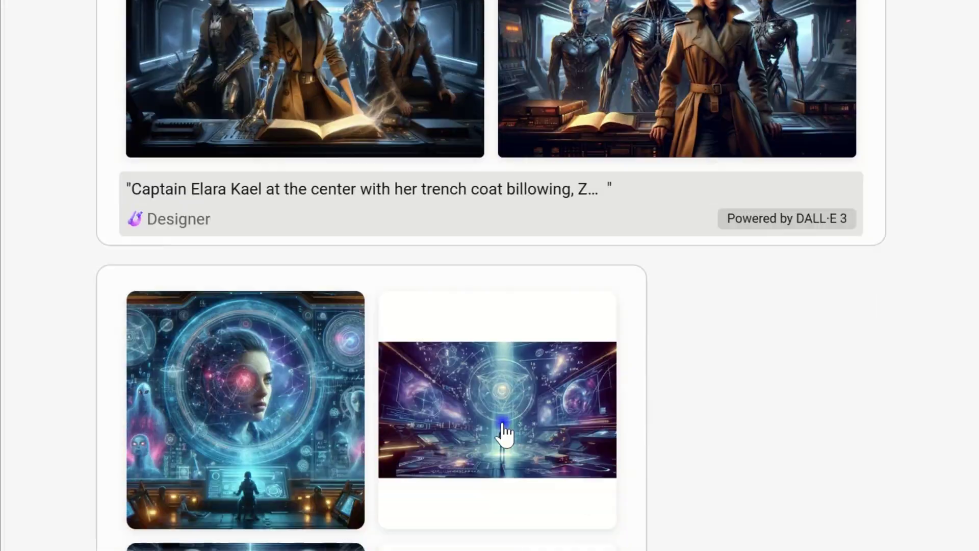
{"action": "scroll", "coordinate": [504, 431], "scroll_direction": "down", "scroll_amount": 2}
{"action": "scroll", "coordinate": [504, 433], "scroll_direction": "down", "scroll_amount": 5}
{"action": "scroll", "coordinate": [503, 432], "scroll_direction": "down", "scroll_amount": 5}
{"action": "scroll", "coordinate": [503, 432], "scroll_direction": "down", "scroll_amount": 4}
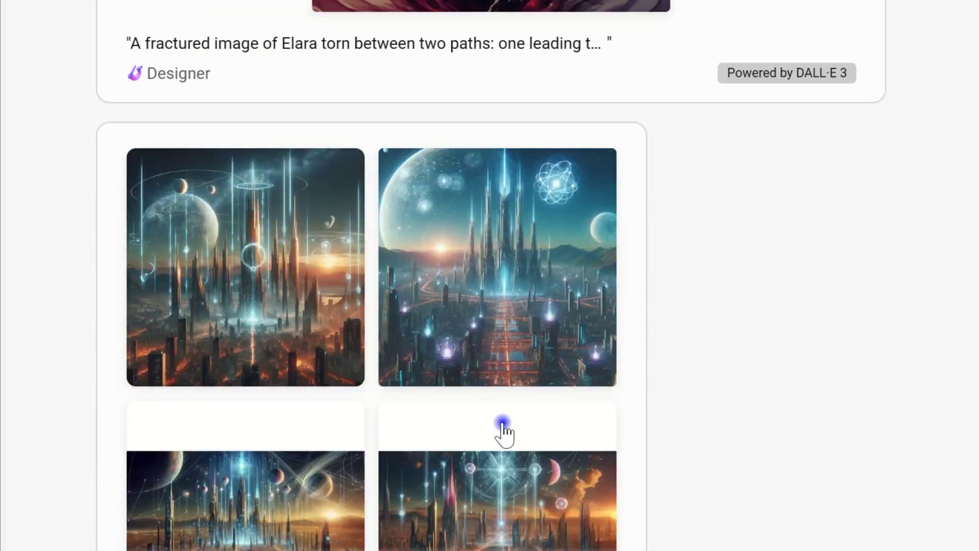
{"action": "scroll", "coordinate": [503, 432], "scroll_direction": "down", "scroll_amount": 3}
{"action": "scroll", "coordinate": [504, 431], "scroll_direction": "down", "scroll_amount": 1}
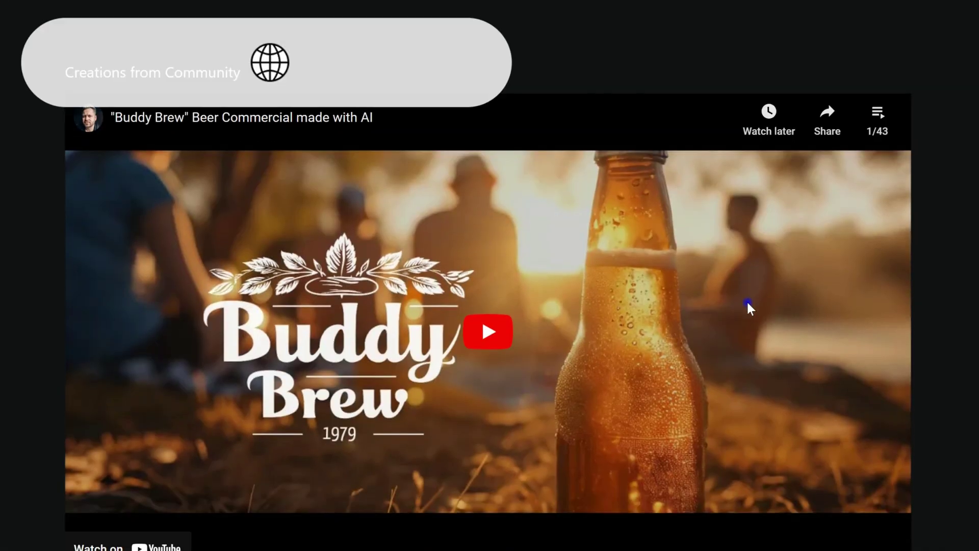
{"action": "scroll", "coordinate": [746, 300], "scroll_direction": "down", "scroll_amount": 3}
{"action": "scroll", "coordinate": [747, 306], "scroll_direction": "down", "scroll_amount": 2}
{"action": "scroll", "coordinate": [747, 306], "scroll_direction": "down", "scroll_amount": 1}
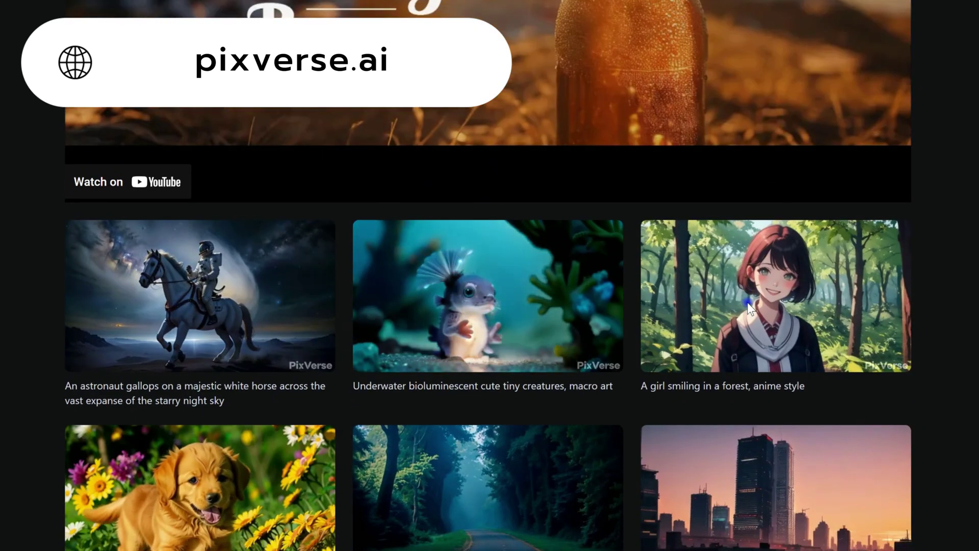
{"action": "scroll", "coordinate": [747, 306], "scroll_direction": "down", "scroll_amount": 3}
{"action": "scroll", "coordinate": [747, 308], "scroll_direction": "down", "scroll_amount": 2}
{"action": "scroll", "coordinate": [747, 305], "scroll_direction": "down", "scroll_amount": 1}
{"action": "scroll", "coordinate": [747, 307], "scroll_direction": "down", "scroll_amount": 2}
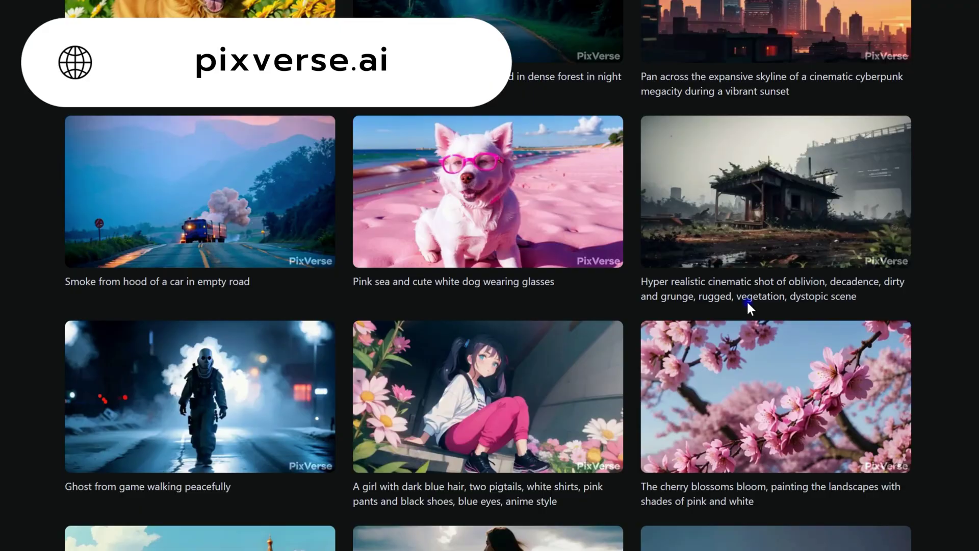
{"action": "scroll", "coordinate": [747, 306], "scroll_direction": "down", "scroll_amount": 2}
{"action": "scroll", "coordinate": [748, 307], "scroll_direction": "down", "scroll_amount": 1}
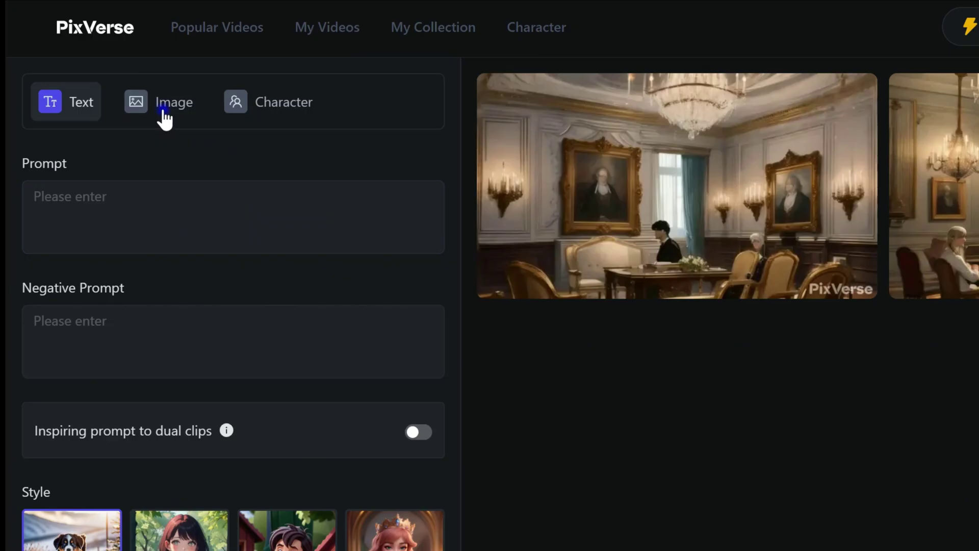
- Generate an HD video from the crew image with roll 0.6 and zoom 1.2
{"action": "left_click", "coordinate": [163, 119]}
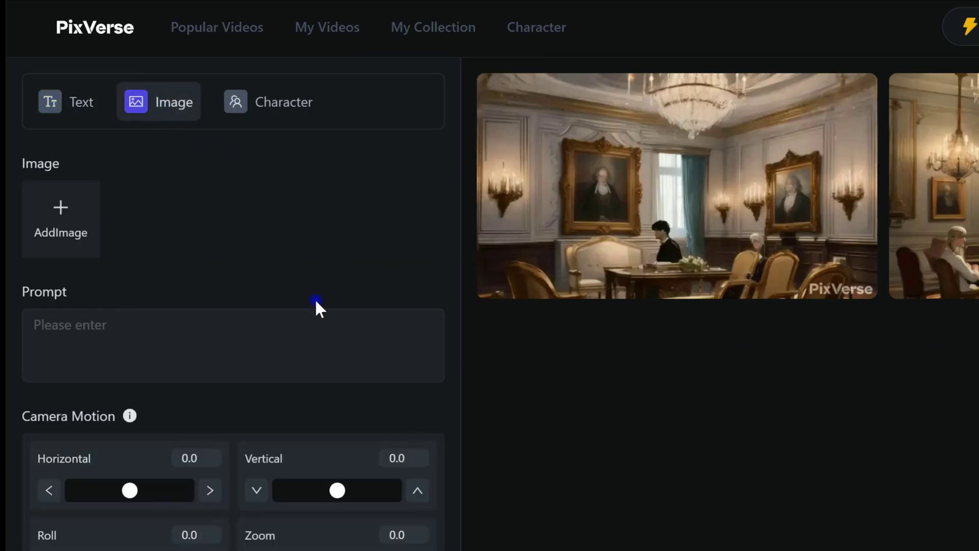
{"action": "left_click", "coordinate": [268, 336]}
{"action": "left_click", "coordinate": [53, 192]}
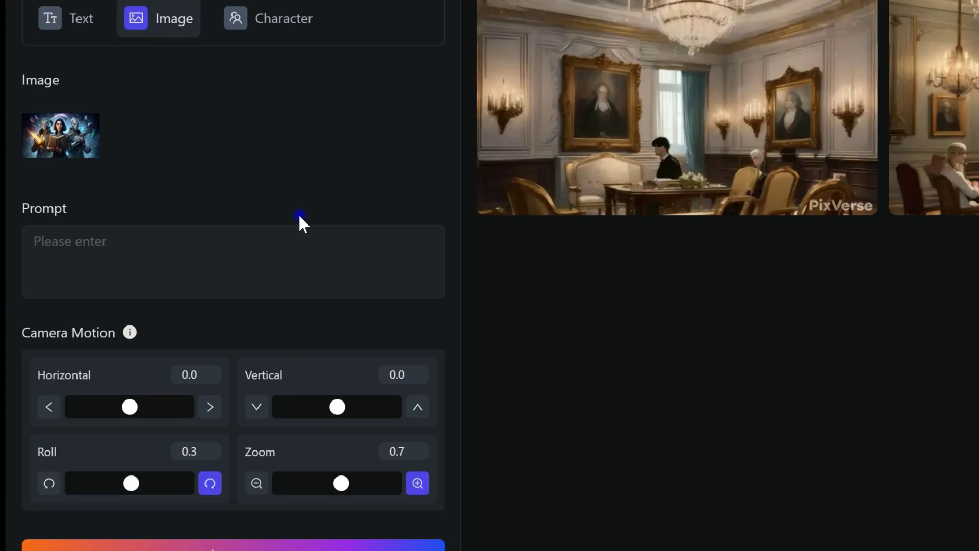
{"action": "scroll", "coordinate": [295, 245], "scroll_direction": "down", "scroll_amount": 3}
{"action": "left_click_drag", "start_coordinate": [341, 298], "coordinate": [346, 300]}
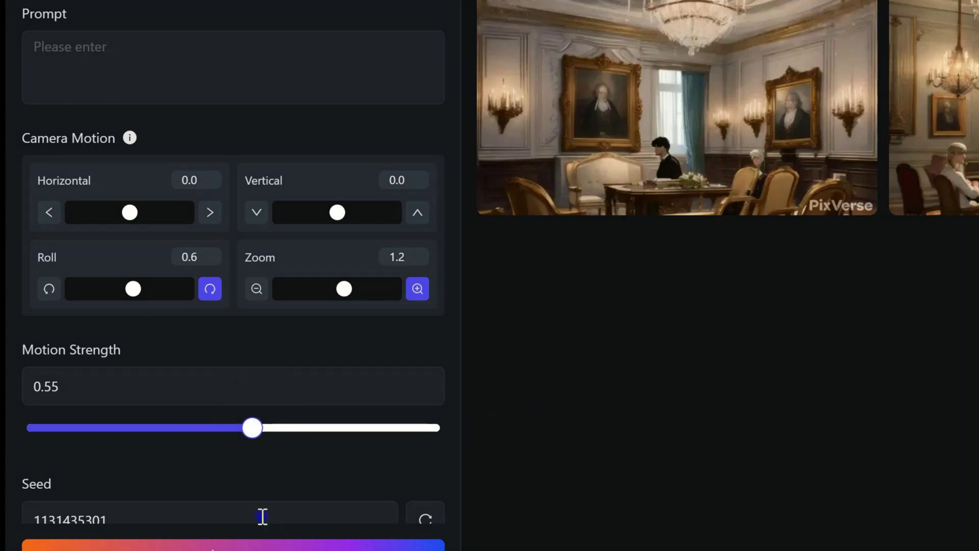
{"action": "scroll", "coordinate": [261, 517], "scroll_direction": "down", "scroll_amount": 2}
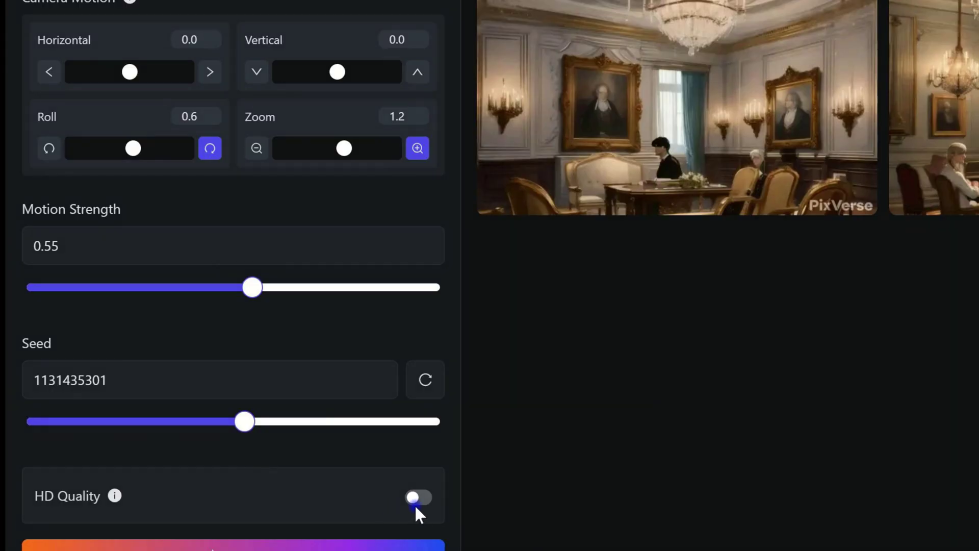
{"action": "scroll", "coordinate": [212, 548], "scroll_direction": "down", "scroll_amount": 1}
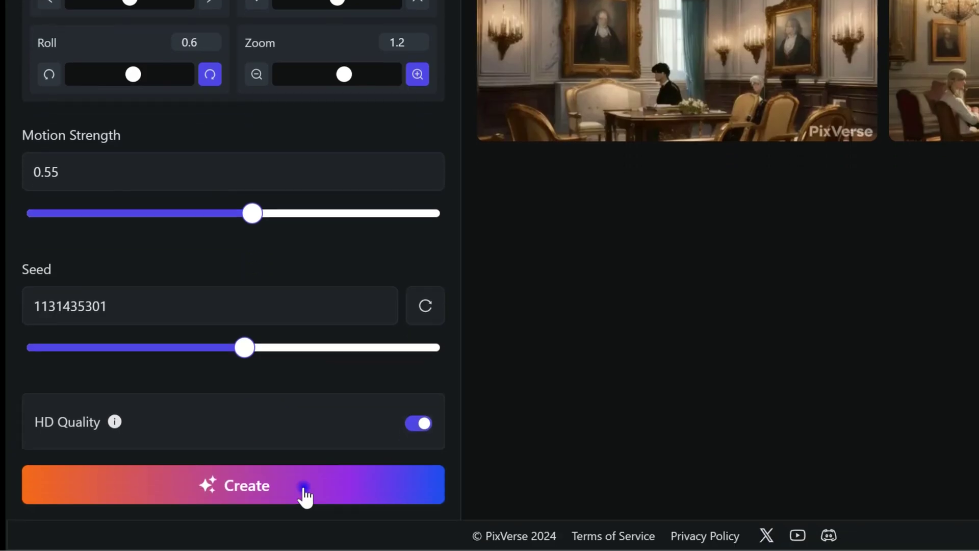
{"action": "left_click", "coordinate": [306, 494]}
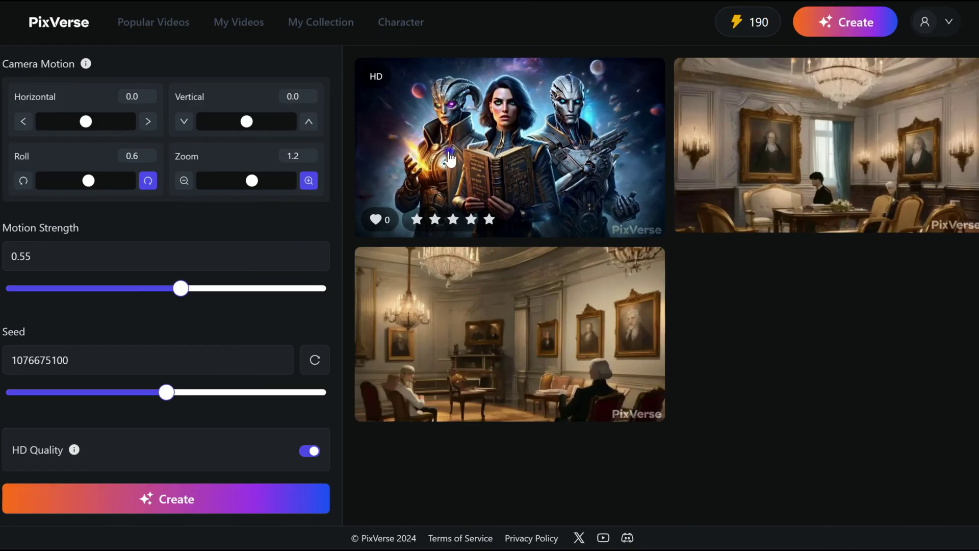
{"action": "left_click", "coordinate": [492, 158]}
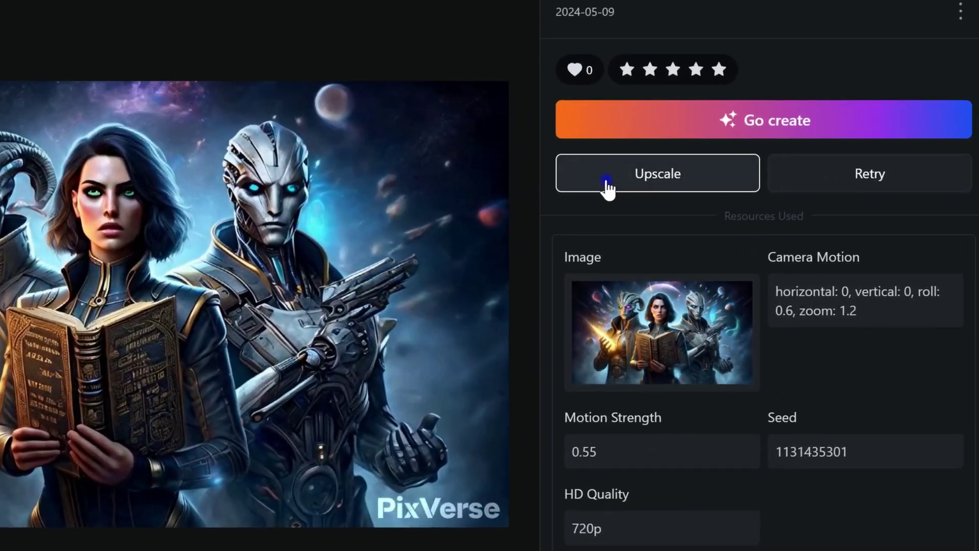
- Upscale the crew video, start another generation, and retry the spaceship clip
{"action": "left_click", "coordinate": [606, 188]}
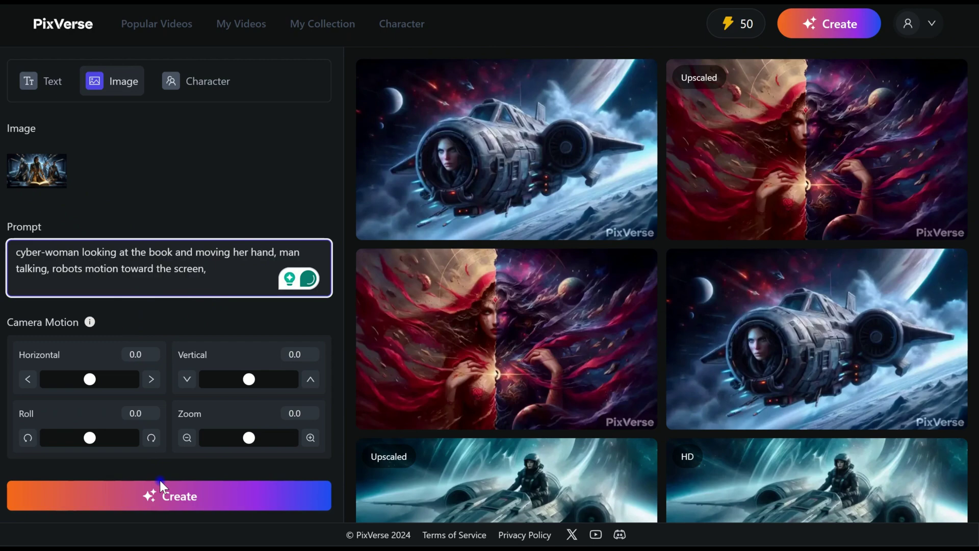
{"action": "scroll", "coordinate": [160, 480], "scroll_direction": "down", "scroll_amount": 3}
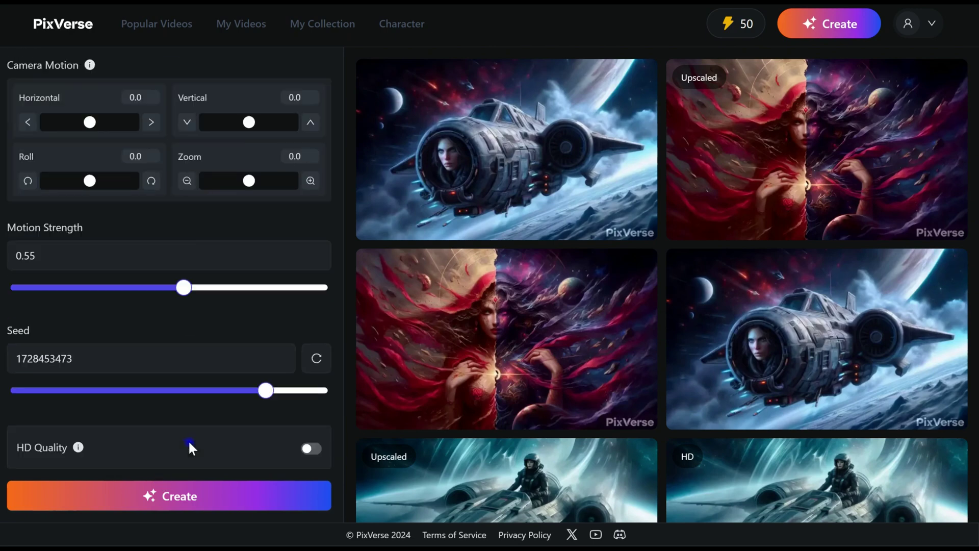
{"action": "left_click", "coordinate": [158, 499]}
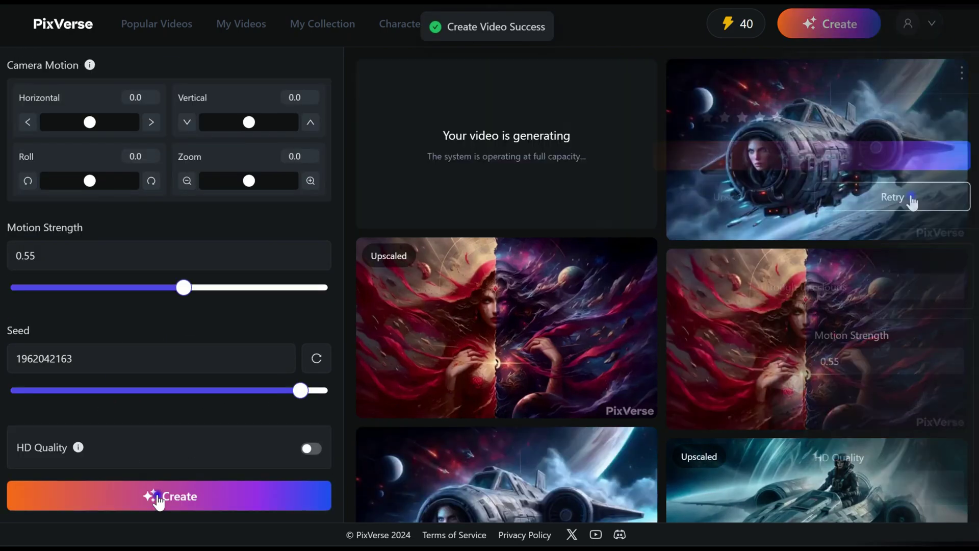
{"action": "left_click", "coordinate": [903, 197]}
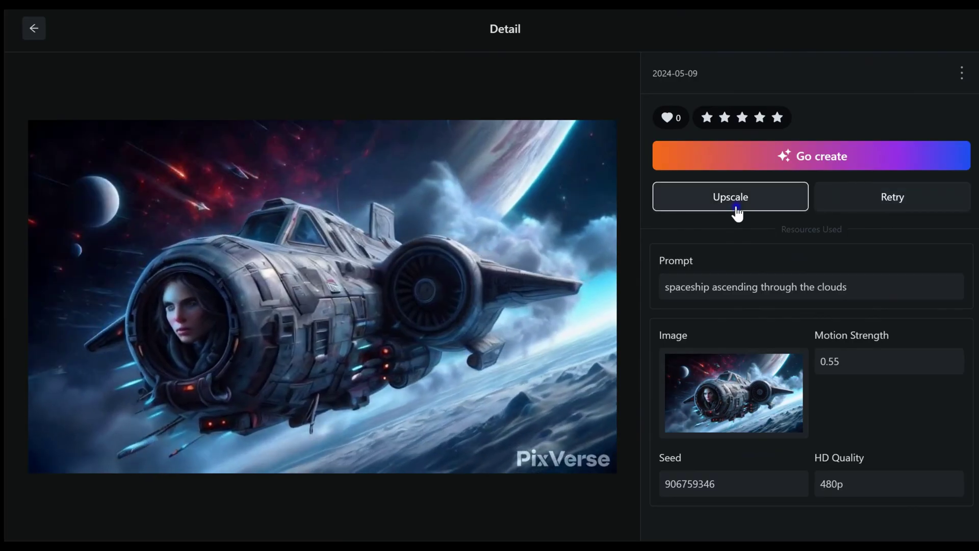
{"action": "left_click", "coordinate": [869, 211]}
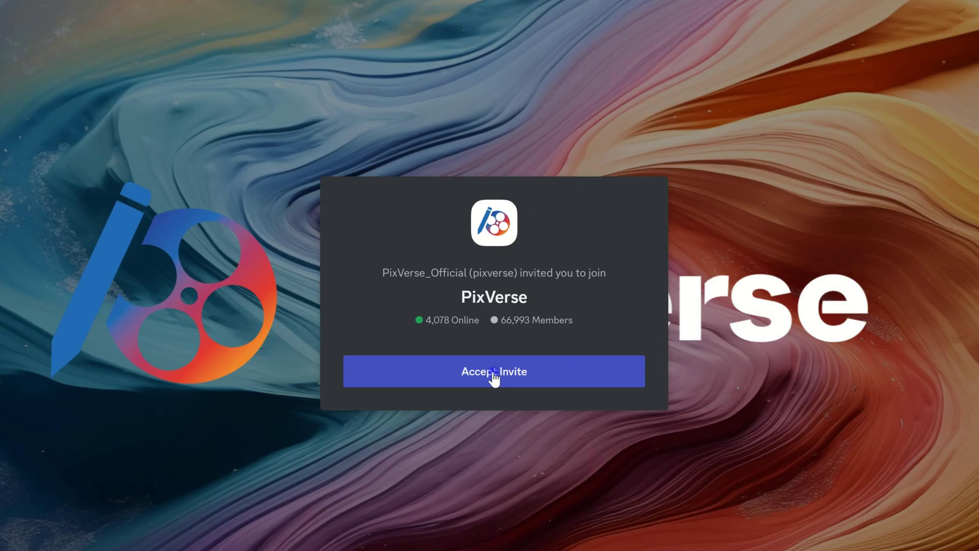
- Join the PixVerse server, answering onboarding with Others, Youtube and Work
{"action": "left_click", "coordinate": [494, 374]}
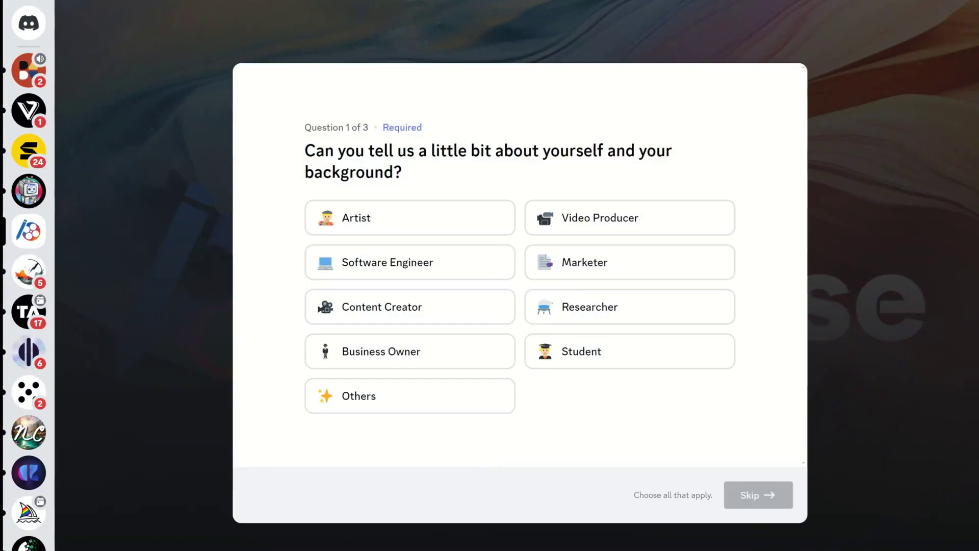
{"action": "left_click", "coordinate": [410, 396]}
{"action": "left_click", "coordinate": [757, 495]}
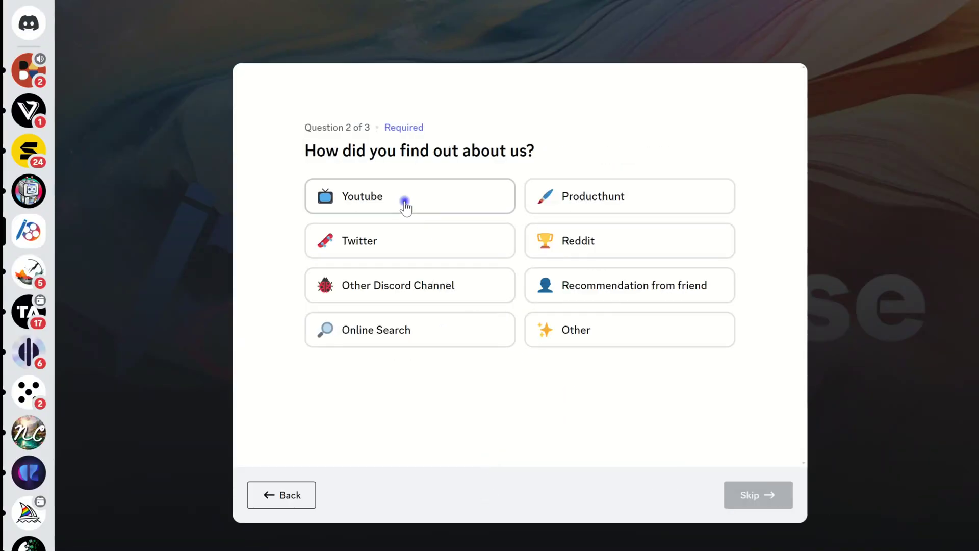
{"action": "left_click", "coordinate": [405, 204]}
{"action": "left_click", "coordinate": [757, 495]}
{"action": "left_click", "coordinate": [630, 196]}
{"action": "left_click", "coordinate": [774, 497]}
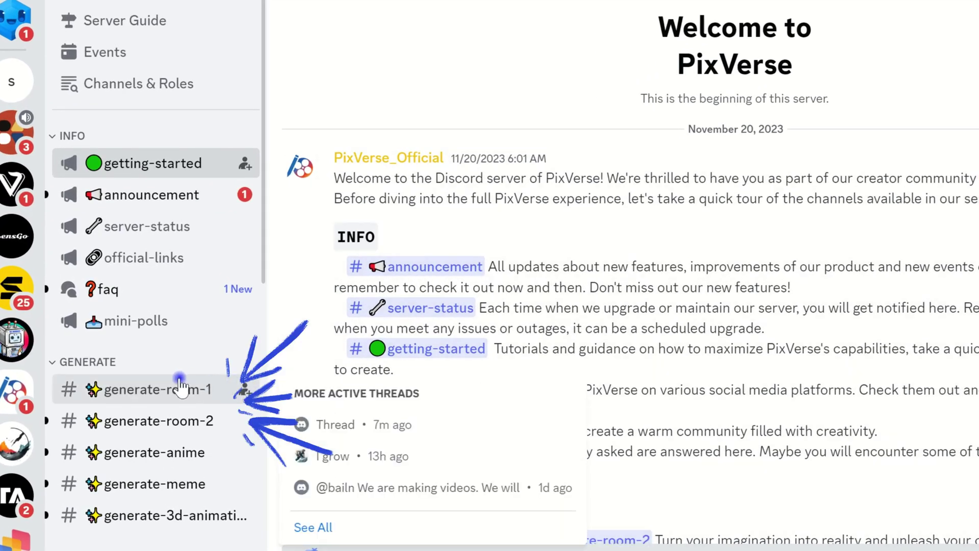
{"action": "mouse_move", "coordinate": [157, 515]}
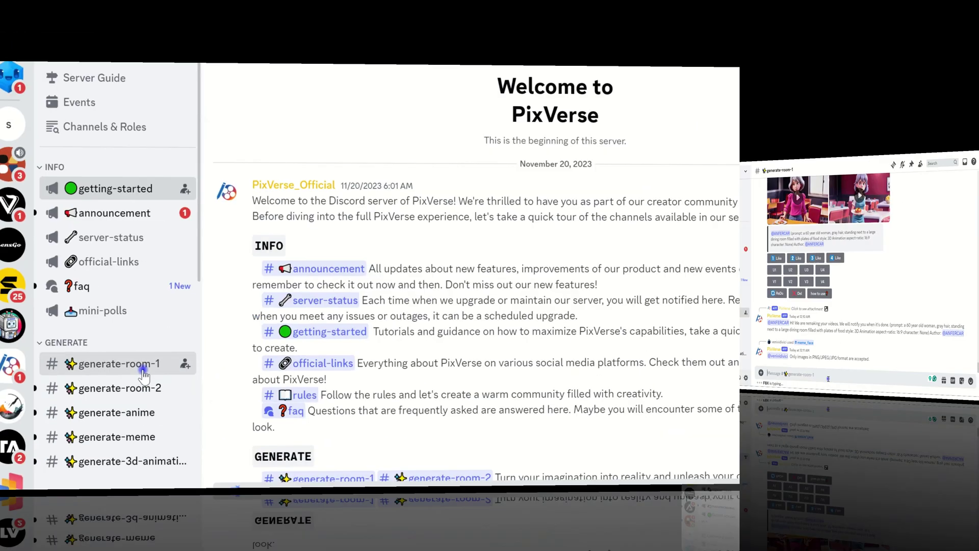
- In generate-room-1, start an /animate command with the crew image and motion strength
{"action": "left_click", "coordinate": [190, 403]}
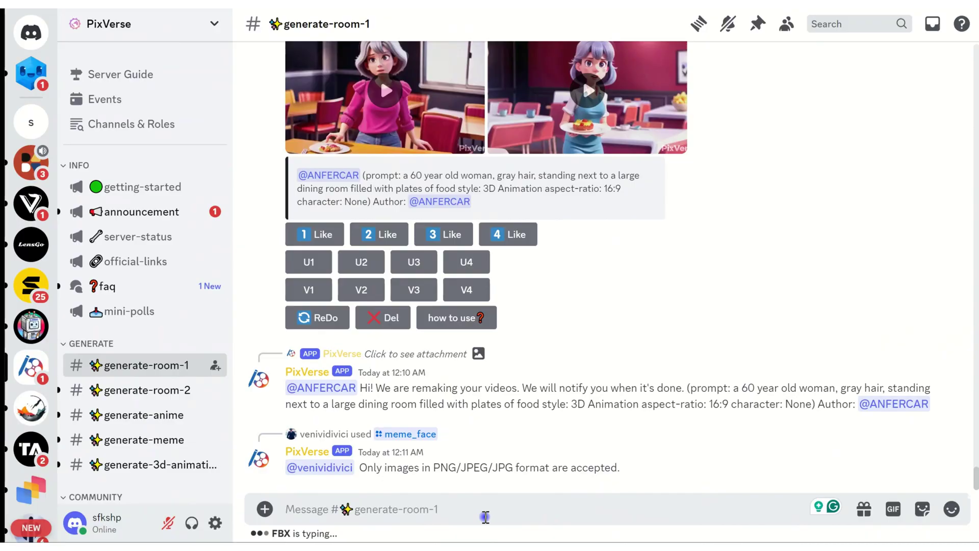
{"action": "type", "text": "/"}
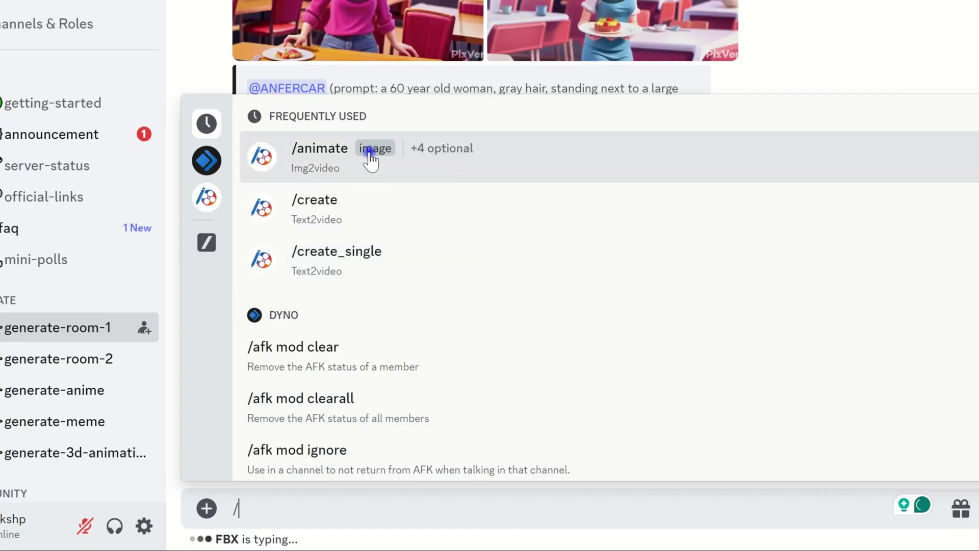
{"action": "left_click", "coordinate": [371, 159]}
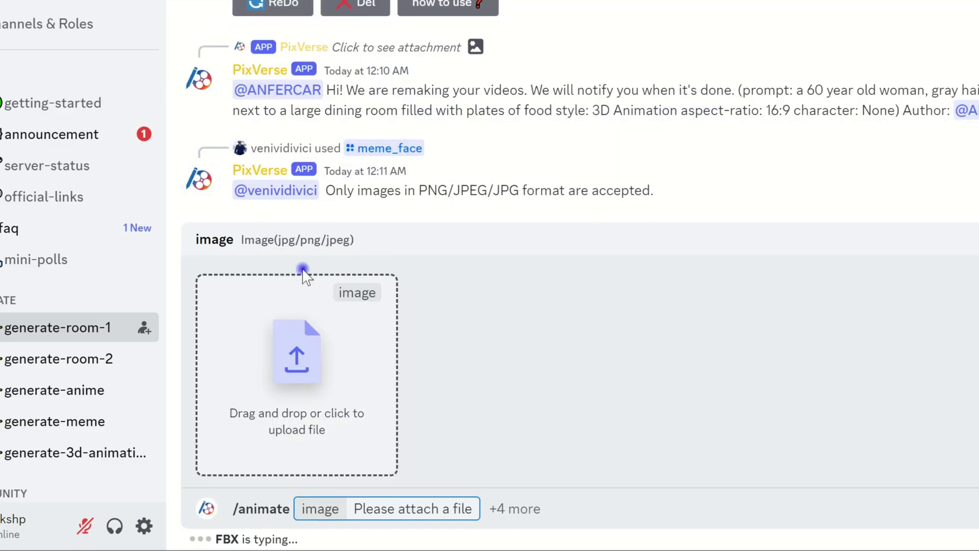
{"action": "left_click", "coordinate": [288, 362]}
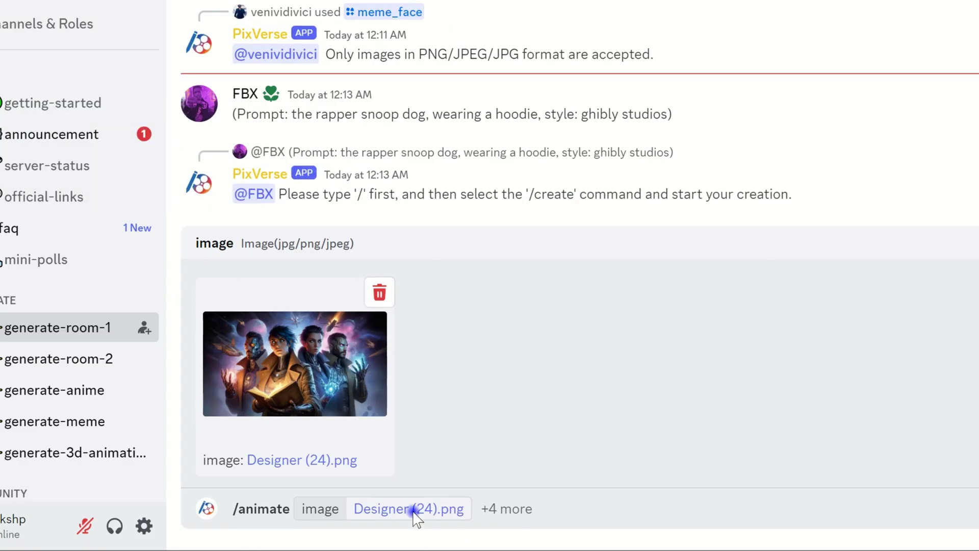
{"action": "left_click", "coordinate": [487, 509]}
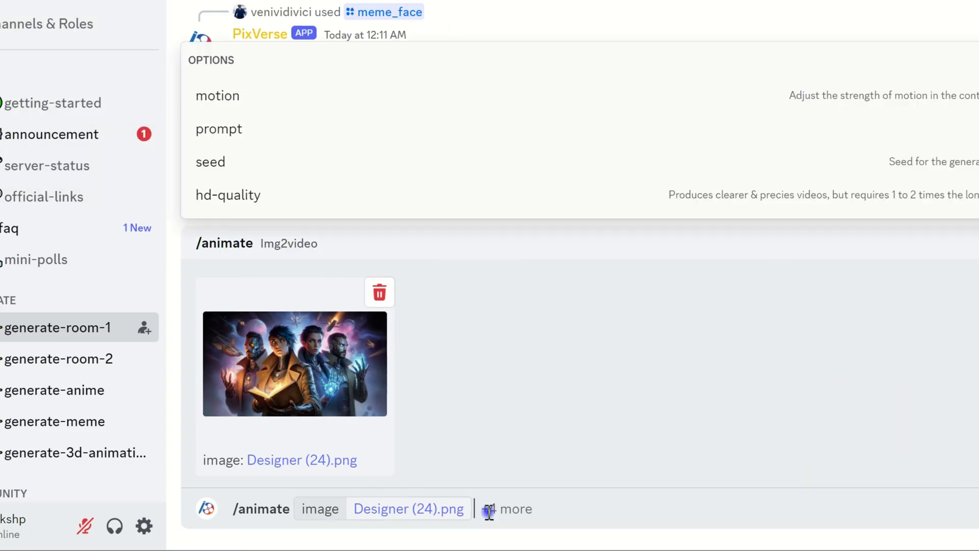
{"action": "left_click", "coordinate": [258, 99]}
{"action": "type", "text": "5"}
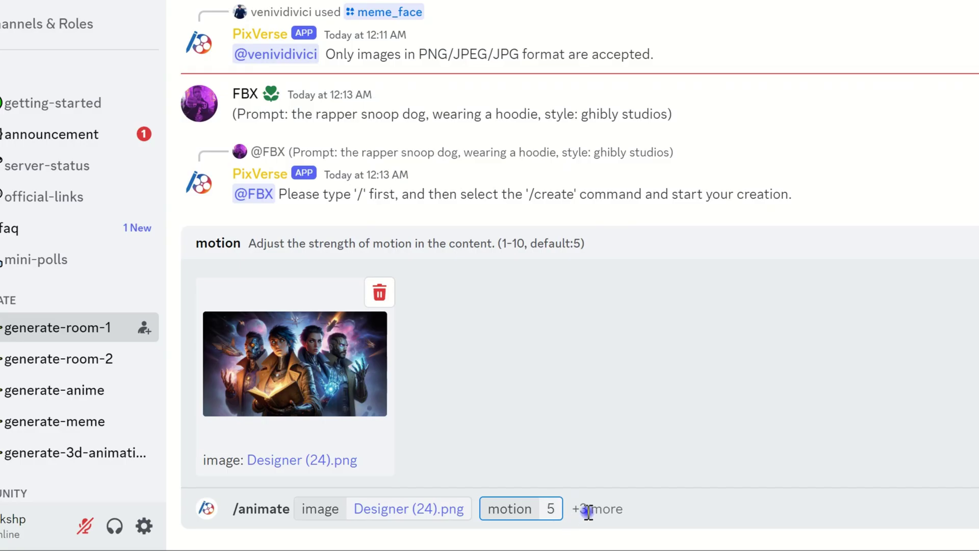
- Add prompt, HD quality Yes and seed options, then send the command
{"action": "left_click", "coordinate": [586, 511]}
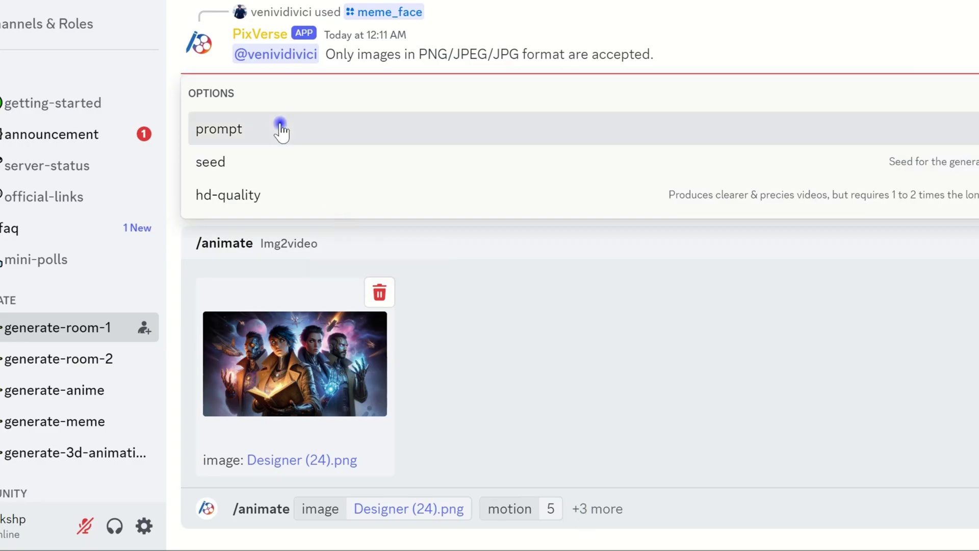
{"action": "left_click", "coordinate": [280, 127]}
{"action": "type", "text": "moving towar"}
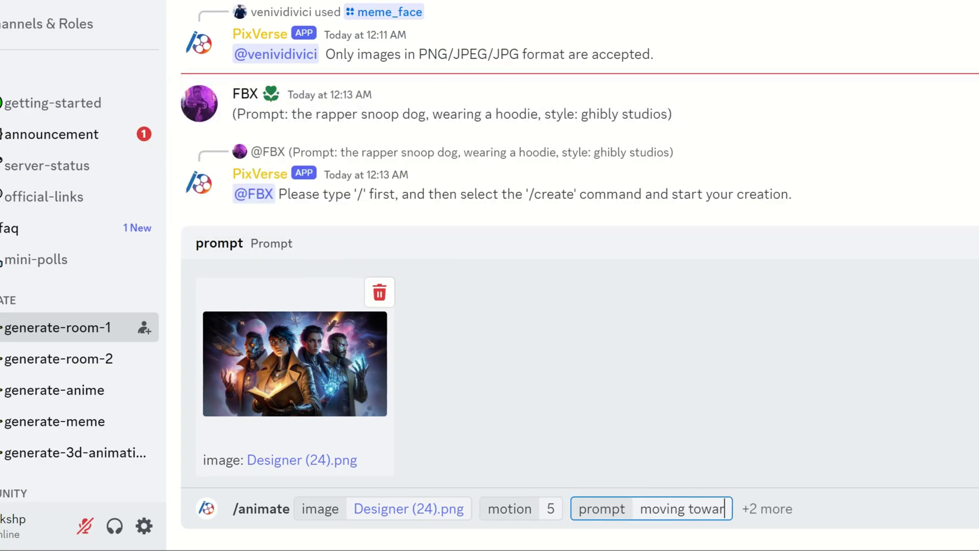
{"action": "type", "text": "d"}
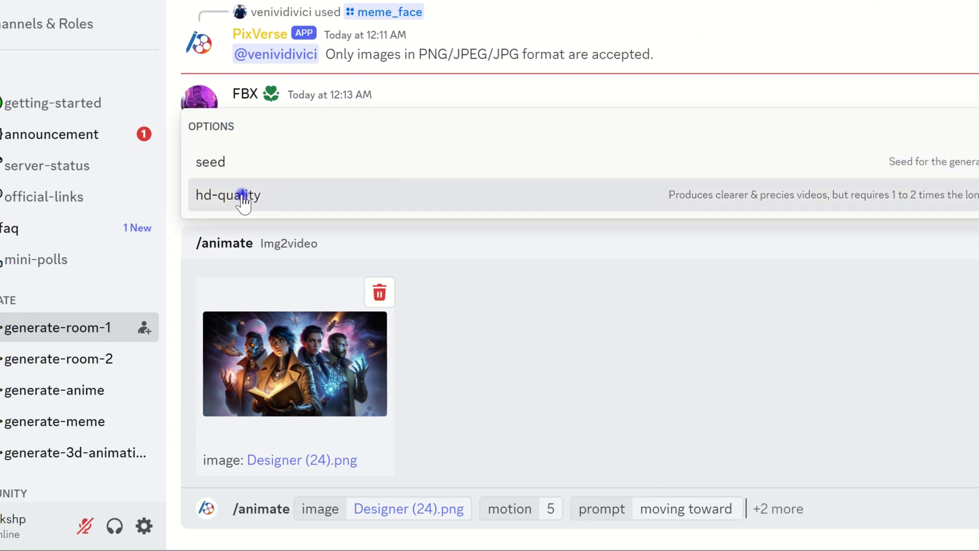
{"action": "left_click", "coordinate": [248, 194]}
{"action": "left_click", "coordinate": [250, 164]}
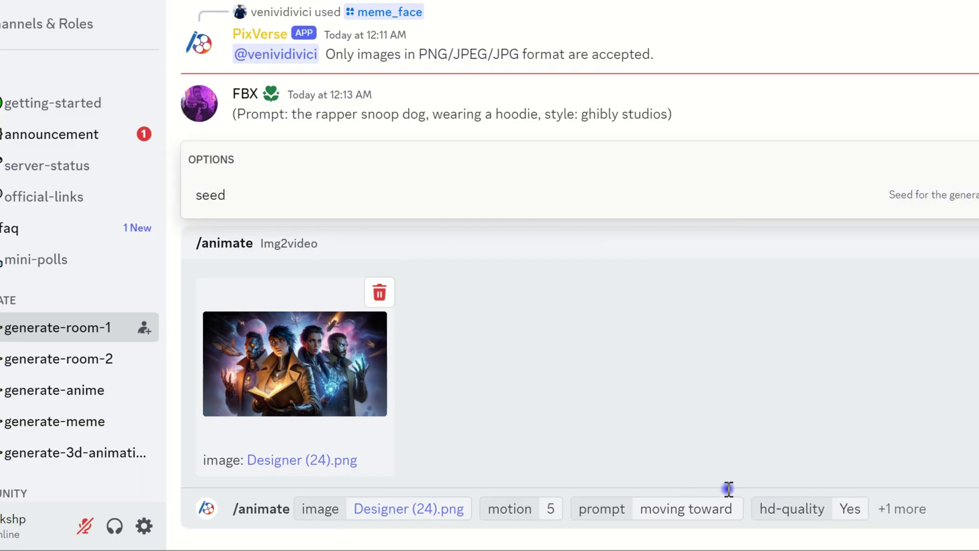
{"action": "left_click", "coordinate": [304, 201]}
{"action": "type", "text": "2784755"}
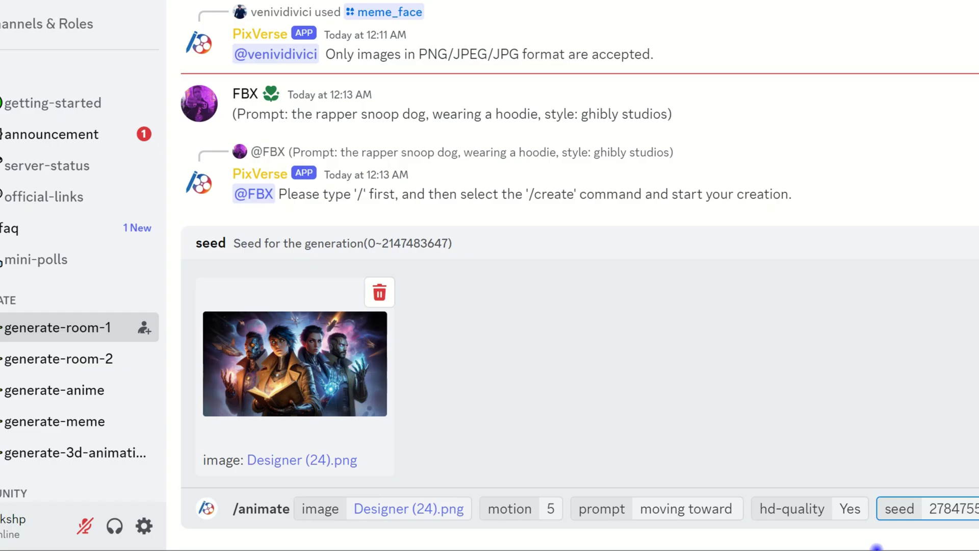
{"action": "key", "text": "Return"}
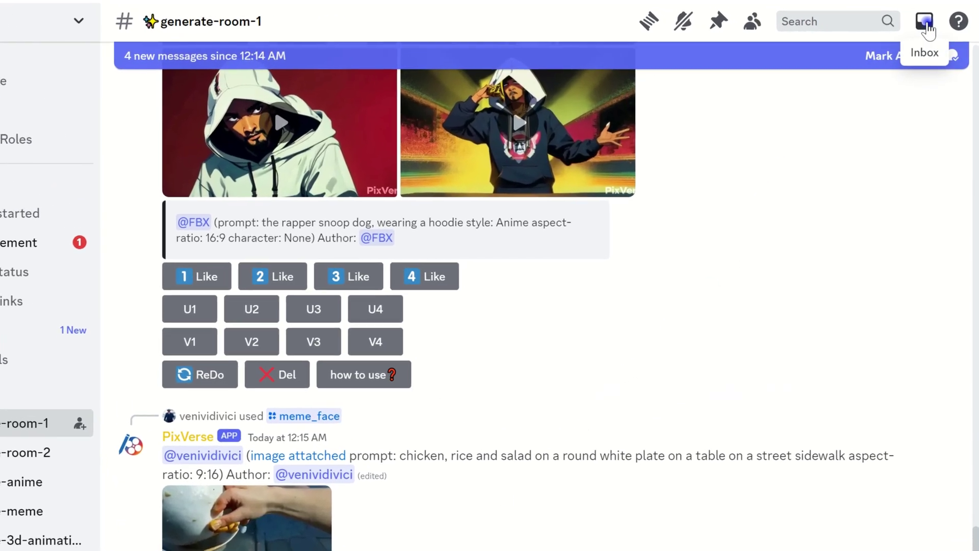
- Find the finished crew animation from the Inbox and play it
{"action": "left_click", "coordinate": [920, 21]}
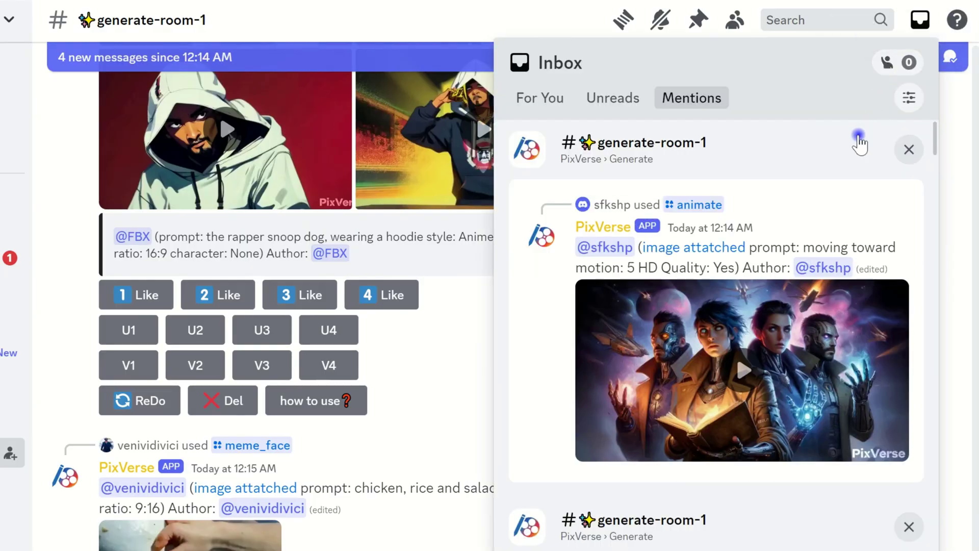
{"action": "mouse_move", "coordinate": [742, 370]}
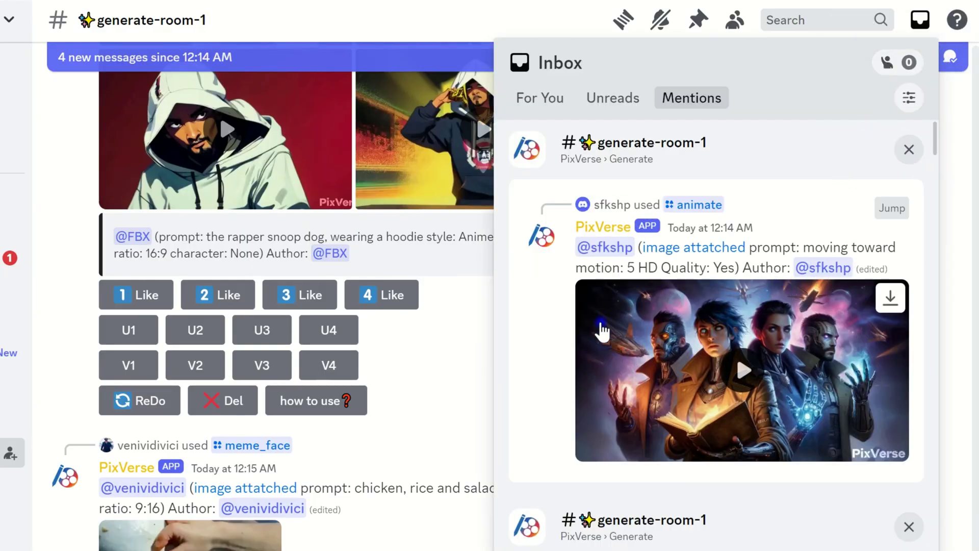
{"action": "left_click", "coordinate": [901, 192]}
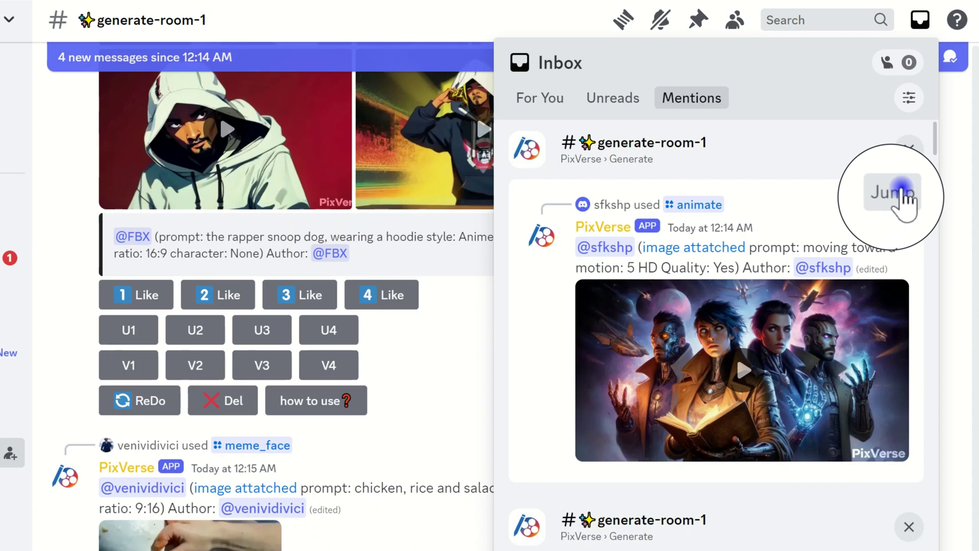
{"action": "left_click", "coordinate": [900, 193]}
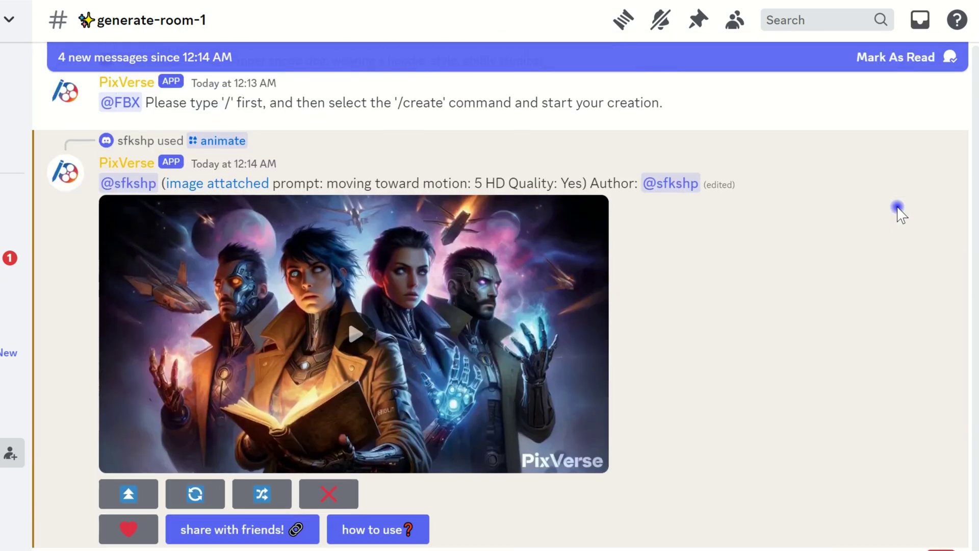
{"action": "mouse_move", "coordinate": [353, 334]}
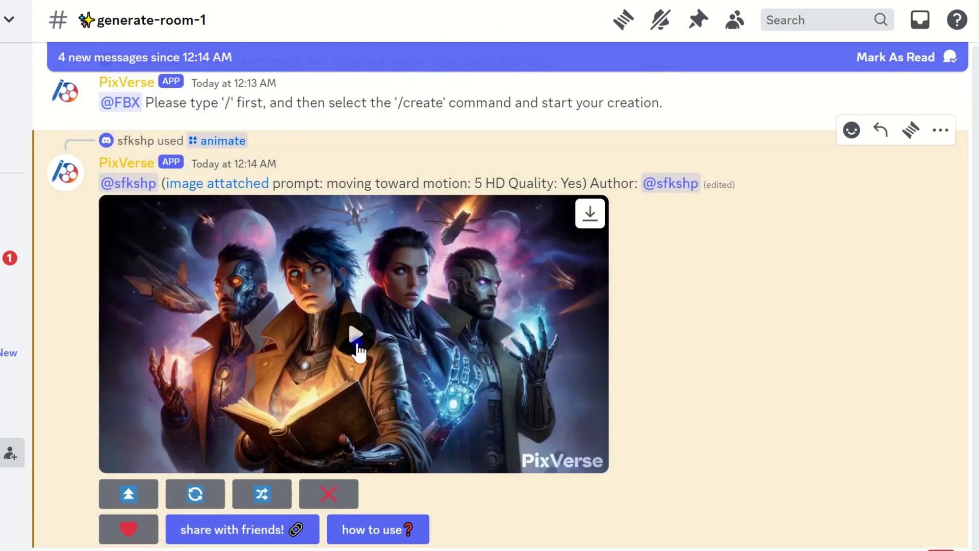
{"action": "left_click", "coordinate": [356, 337]}
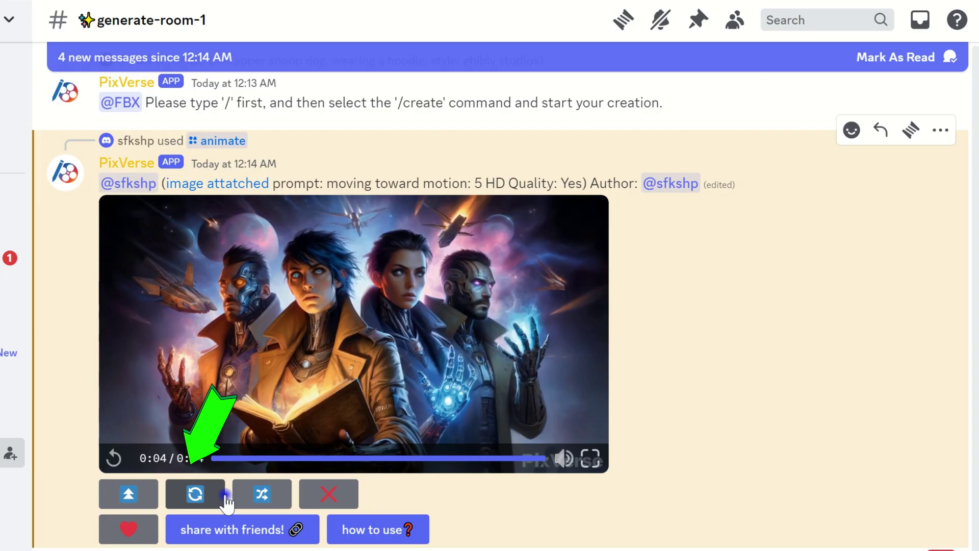
- Upscale the animation and locate the upscaled result's Download link in Mentions
{"action": "left_click", "coordinate": [263, 497]}
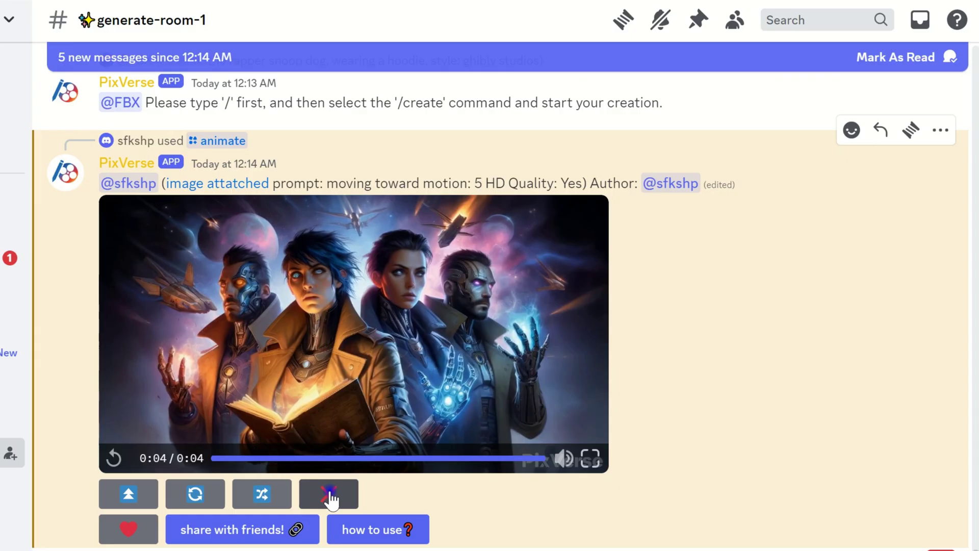
{"action": "left_click", "coordinate": [196, 495]}
{"action": "left_click", "coordinate": [133, 501]}
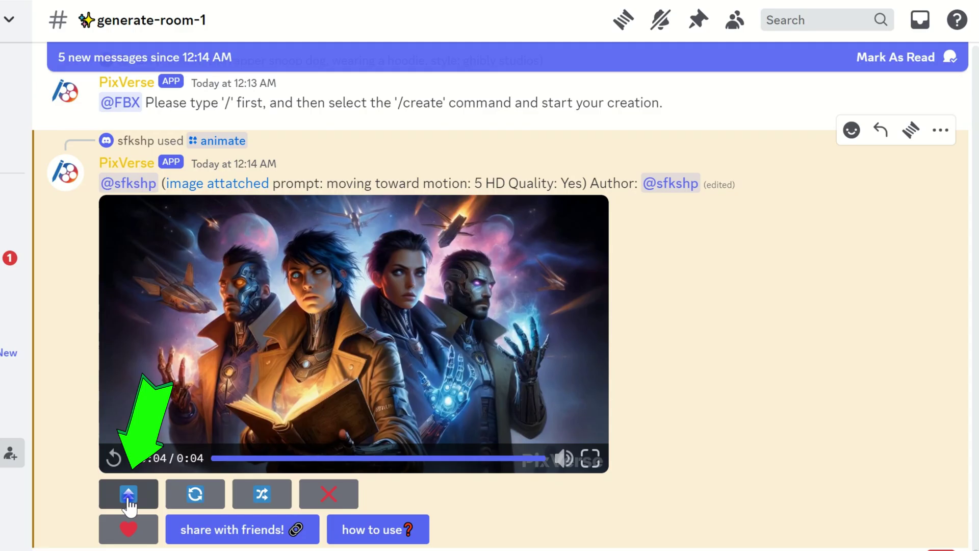
{"action": "left_click", "coordinate": [129, 497]}
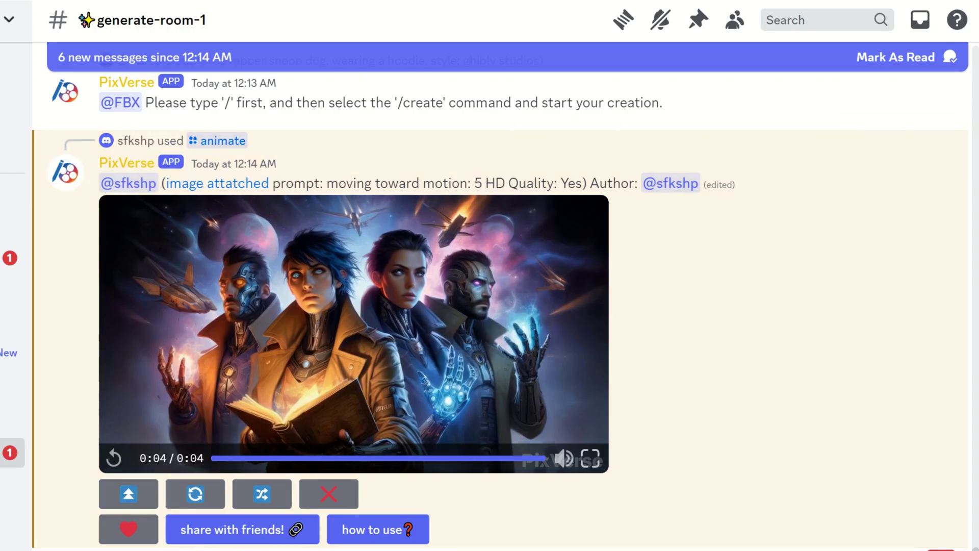
{"action": "scroll", "coordinate": [489, 305], "scroll_direction": "up", "scroll_amount": 3}
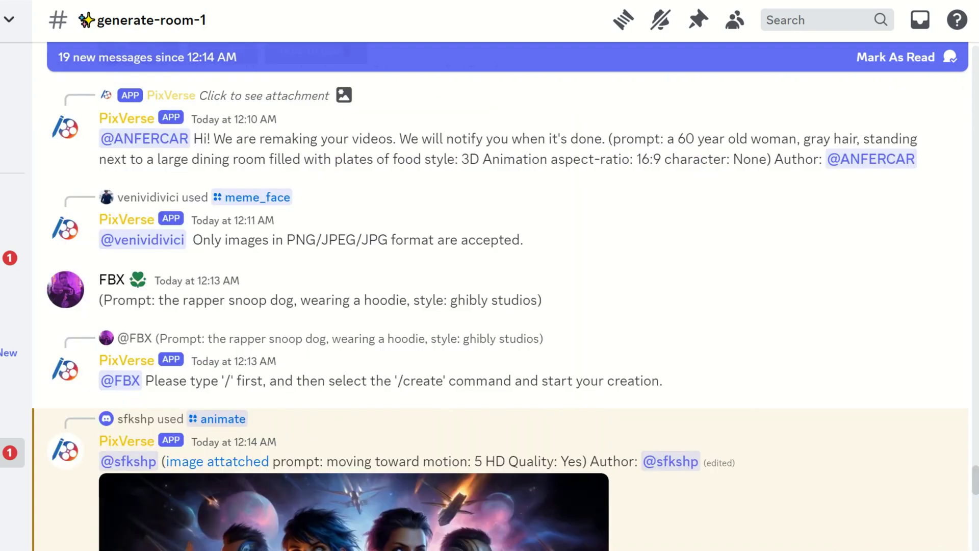
{"action": "left_click", "coordinate": [922, 23]}
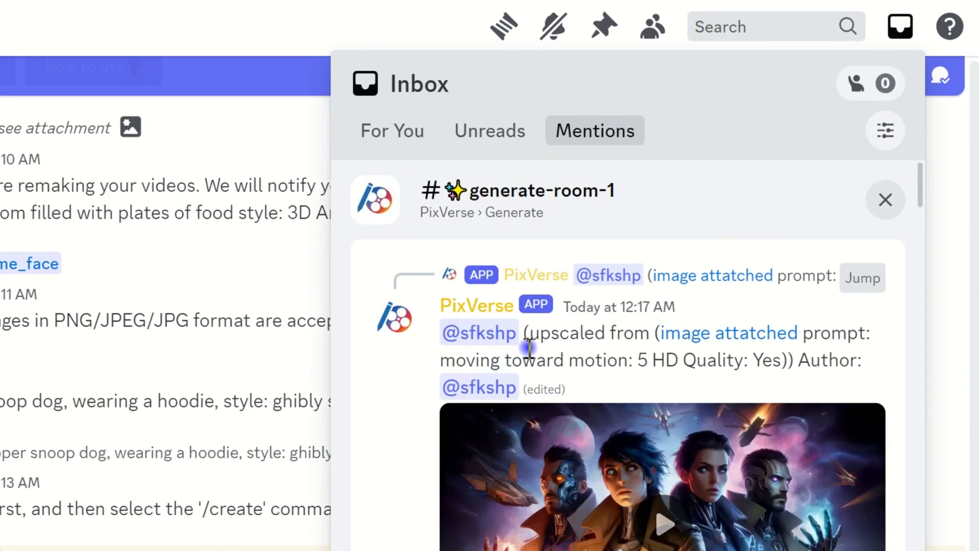
{"action": "mouse_move", "coordinate": [662, 474]}
{"action": "left_click", "coordinate": [858, 432]}
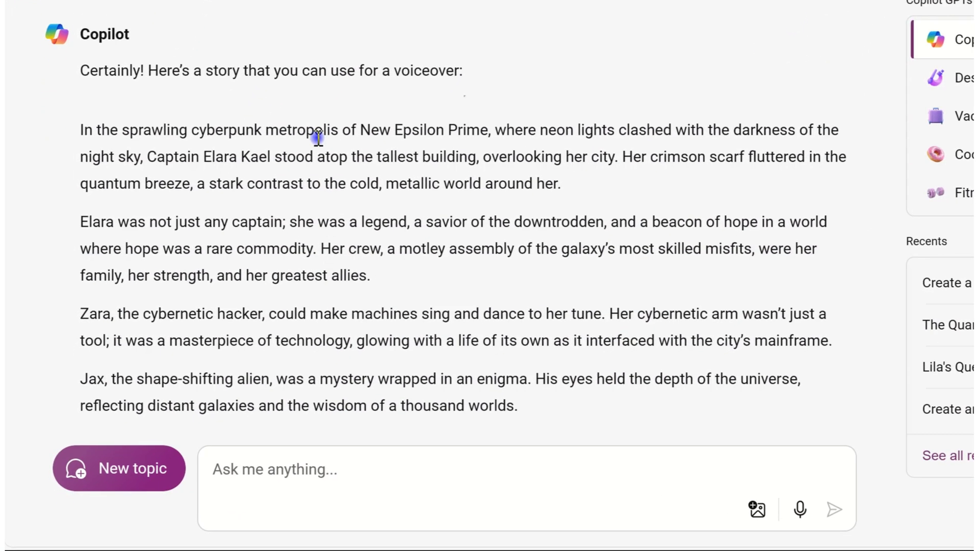
{"action": "scroll", "coordinate": [317, 138], "scroll_direction": "down", "scroll_amount": 2}
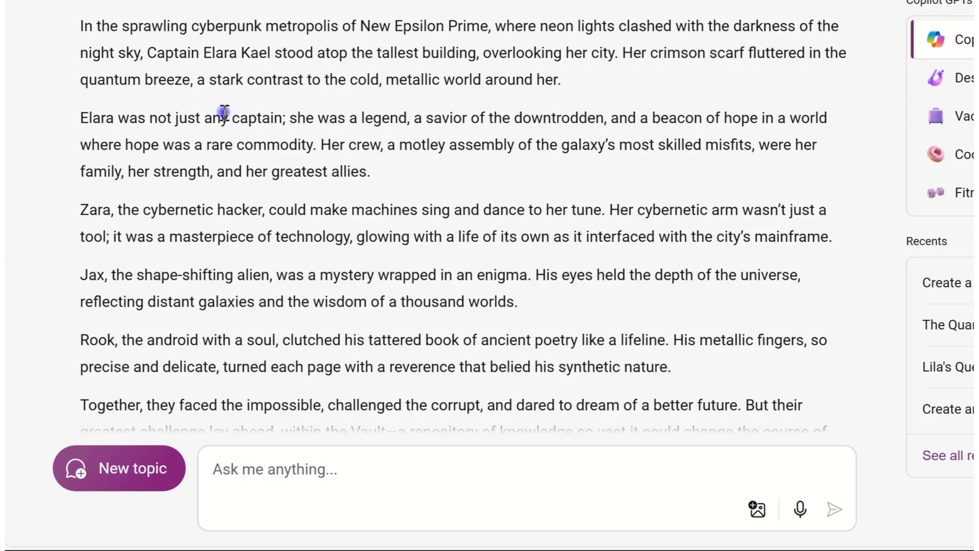
{"action": "scroll", "coordinate": [222, 115], "scroll_direction": "down", "scroll_amount": 3}
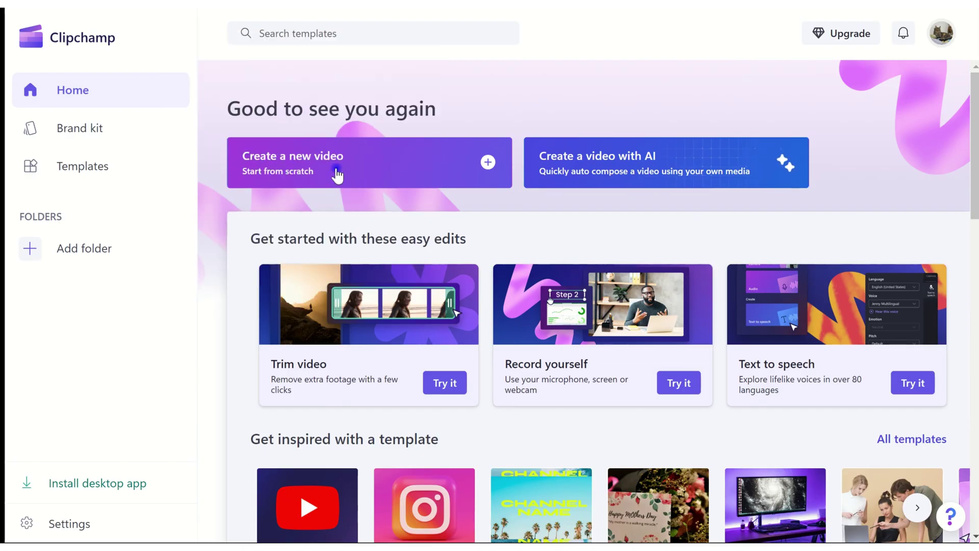
- Start a new blank video project from the Clipchamp home page
{"action": "left_click", "coordinate": [337, 175]}
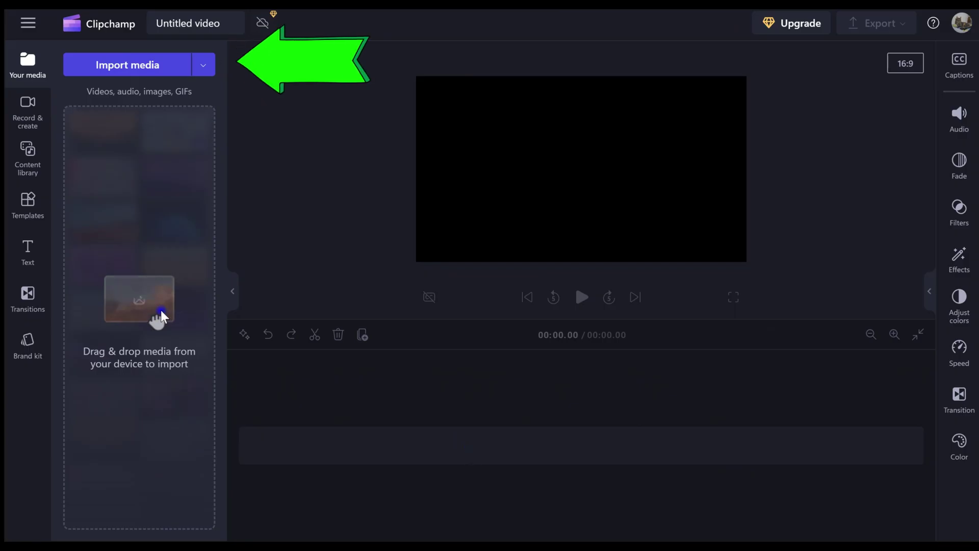
- Import the media, then add the first animated clip and Designer (17).png to the timeline
{"action": "left_click", "coordinate": [143, 71]}
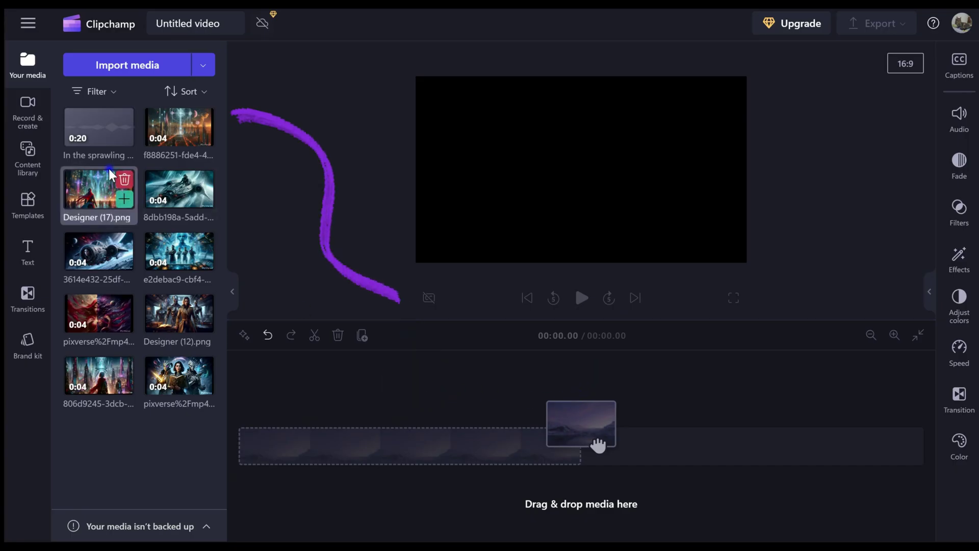
{"action": "mouse_move", "coordinate": [179, 127]}
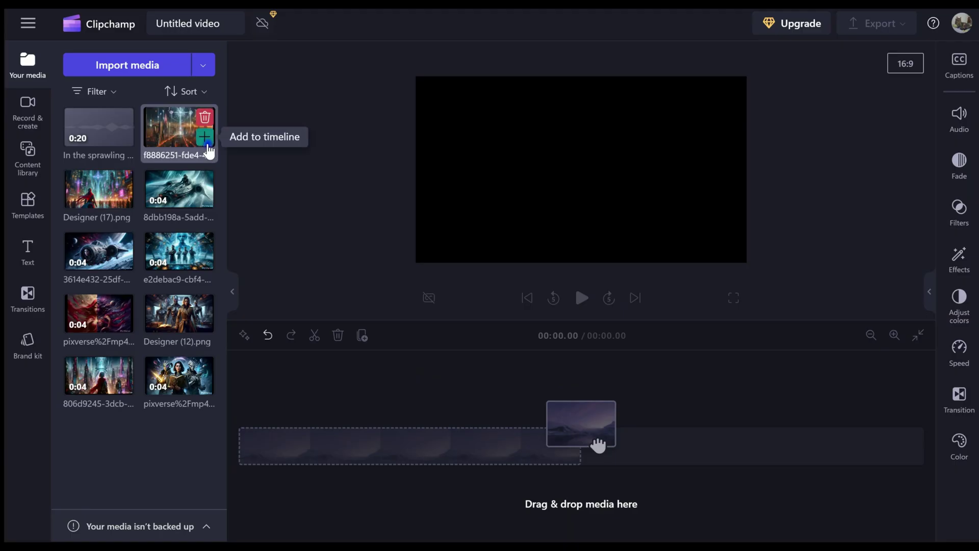
{"action": "left_click", "coordinate": [205, 141]}
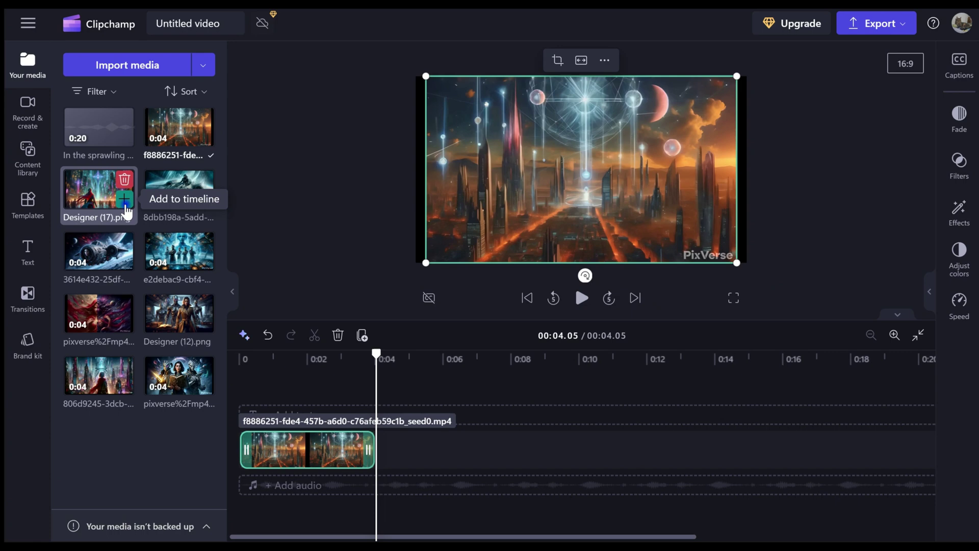
{"action": "left_click", "coordinate": [124, 202]}
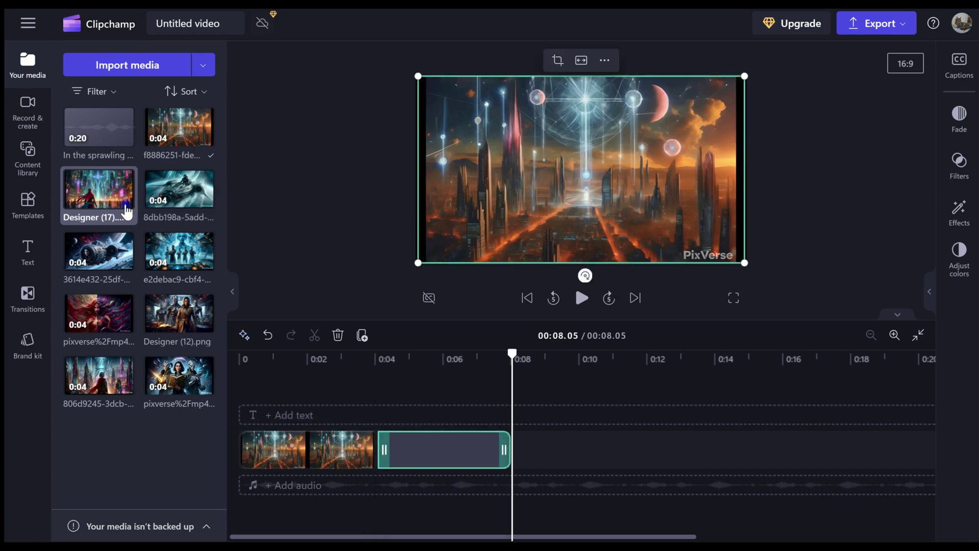
- Add a text-to-speech clip using English (United States) and the Sara voice
{"action": "left_click", "coordinate": [35, 121]}
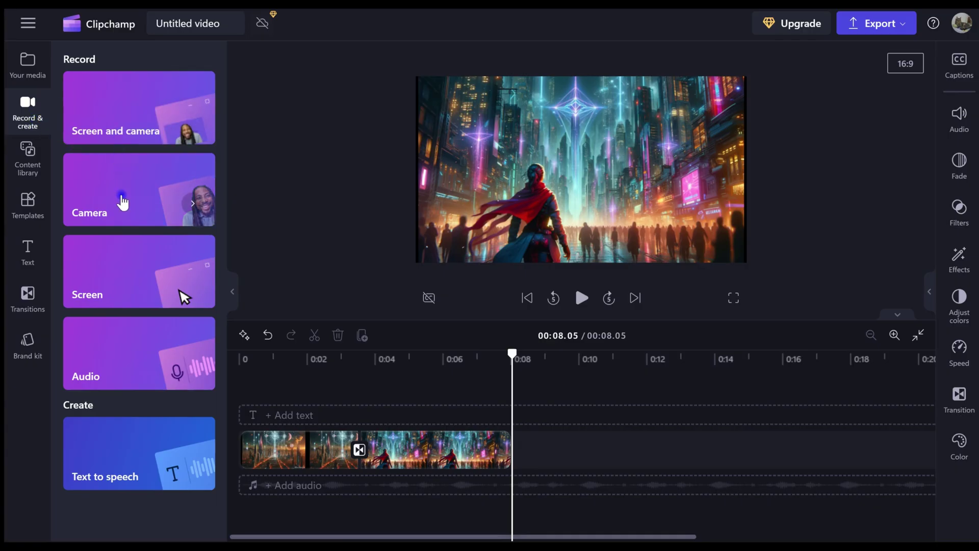
{"action": "left_click", "coordinate": [147, 464]}
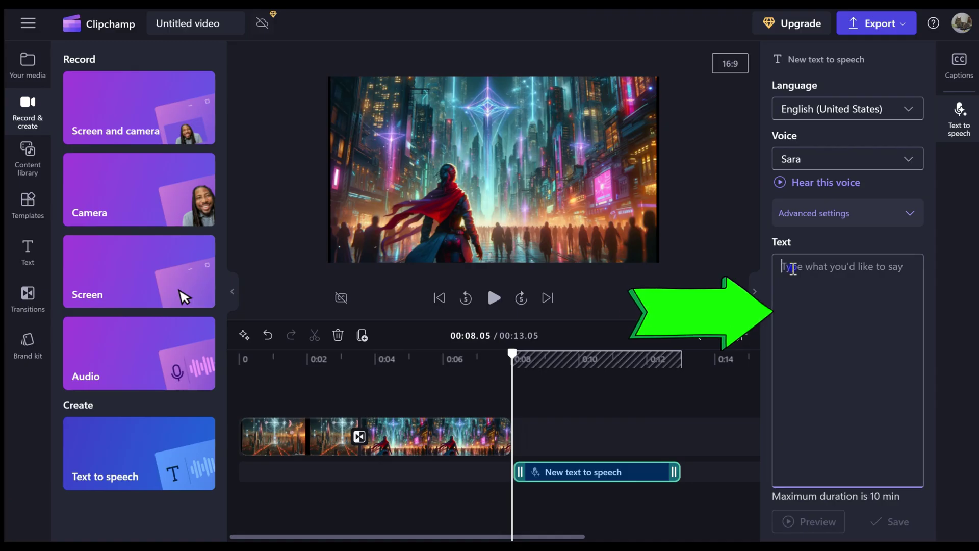
{"action": "type", "text": "In New Epsilon Prime, a city lit by neon and shadowed by night, Captain Elara Kael watches from high above"}
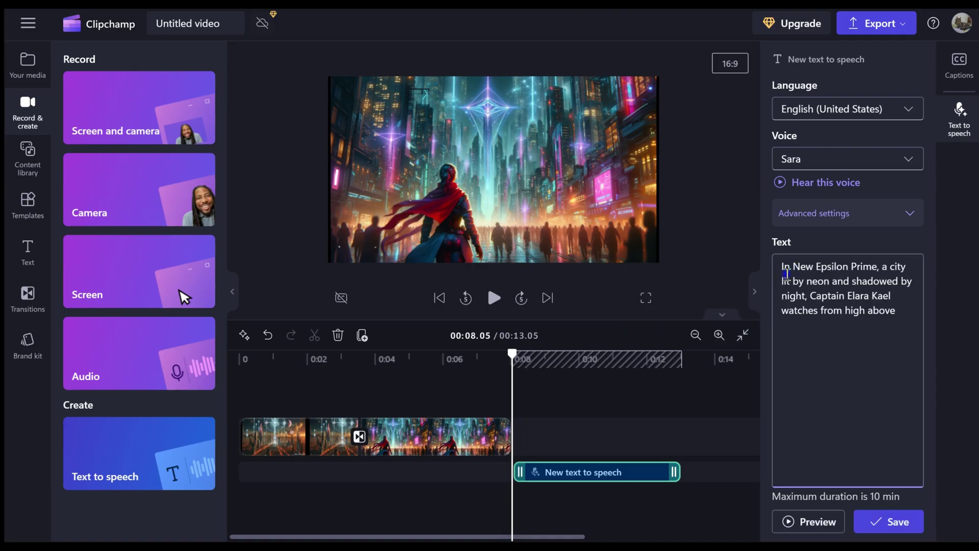
{"action": "left_click", "coordinate": [872, 109]}
{"action": "scroll", "coordinate": [870, 204], "scroll_direction": "down", "scroll_amount": 3}
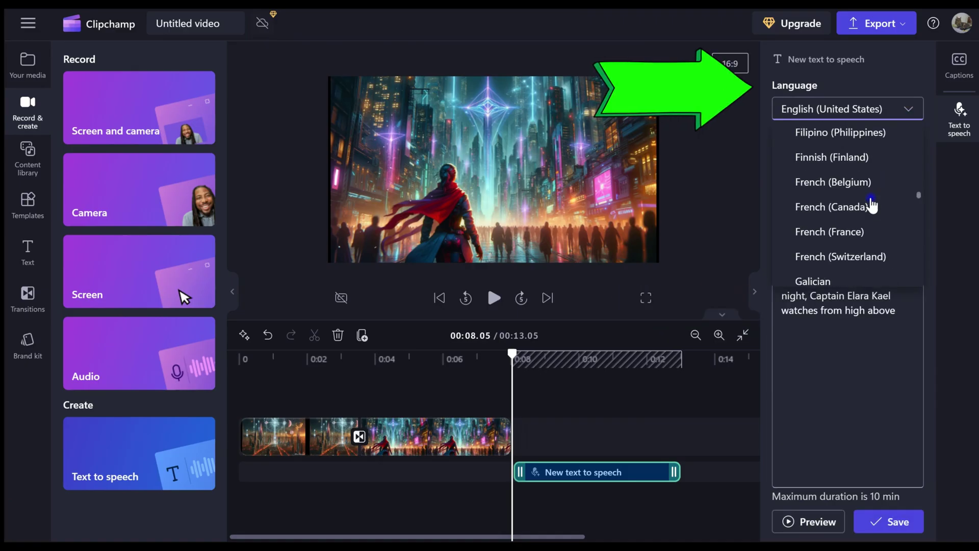
{"action": "scroll", "coordinate": [872, 205], "scroll_direction": "down", "scroll_amount": 3}
{"action": "scroll", "coordinate": [871, 205], "scroll_direction": "down", "scroll_amount": 2}
{"action": "scroll", "coordinate": [870, 206], "scroll_direction": "down", "scroll_amount": 1}
{"action": "scroll", "coordinate": [870, 205], "scroll_direction": "down", "scroll_amount": 2}
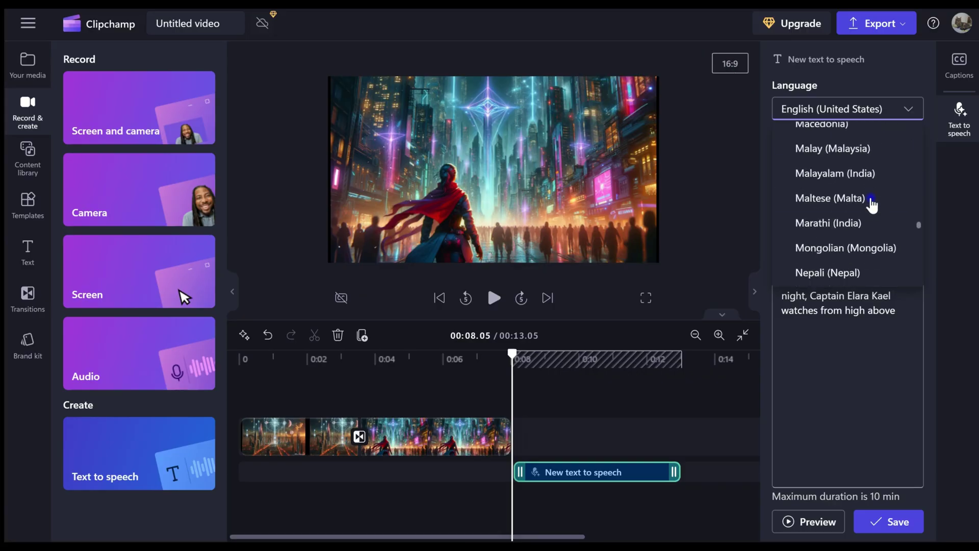
{"action": "scroll", "coordinate": [871, 207], "scroll_direction": "down", "scroll_amount": 2}
{"action": "scroll", "coordinate": [870, 205], "scroll_direction": "up", "scroll_amount": 1}
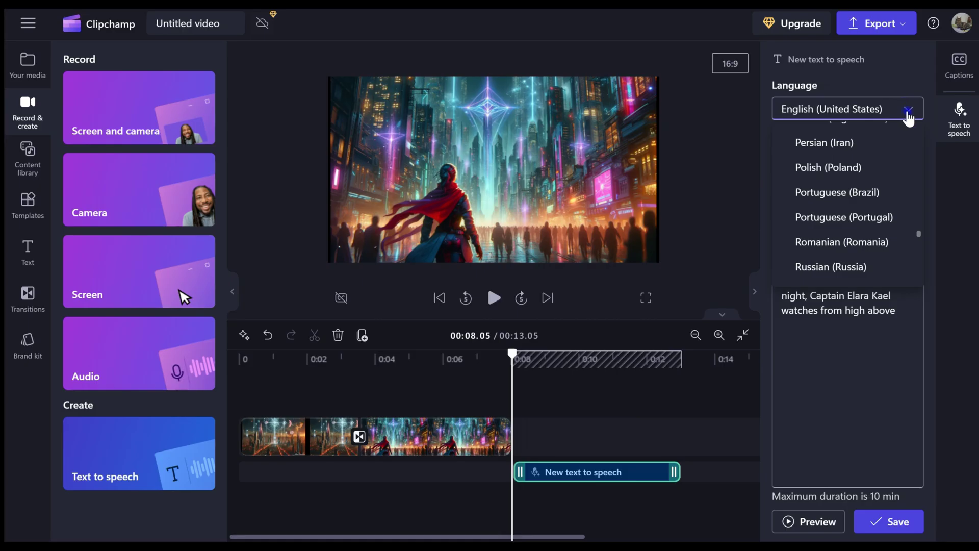
{"action": "left_click", "coordinate": [910, 112]}
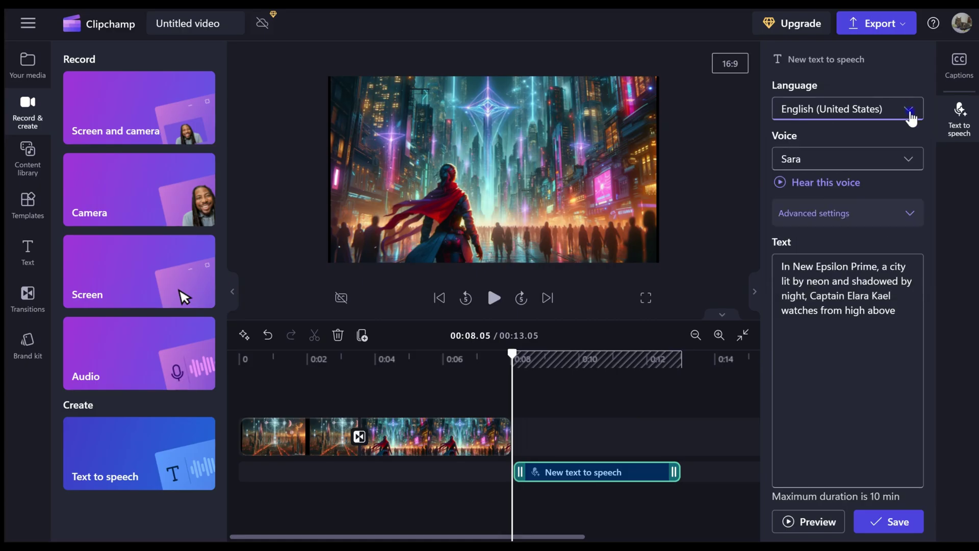
{"action": "left_click", "coordinate": [909, 160]}
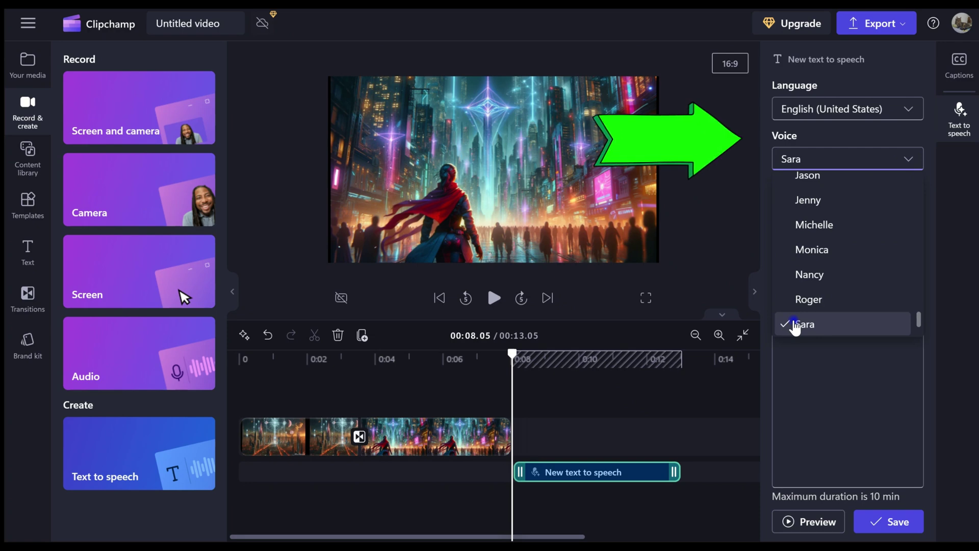
{"action": "scroll", "coordinate": [794, 327], "scroll_direction": "up", "scroll_amount": 1}
{"action": "scroll", "coordinate": [785, 308], "scroll_direction": "up", "scroll_amount": 3}
{"action": "scroll", "coordinate": [784, 309], "scroll_direction": "up", "scroll_amount": 3}
{"action": "scroll", "coordinate": [783, 311], "scroll_direction": "down", "scroll_amount": 3}
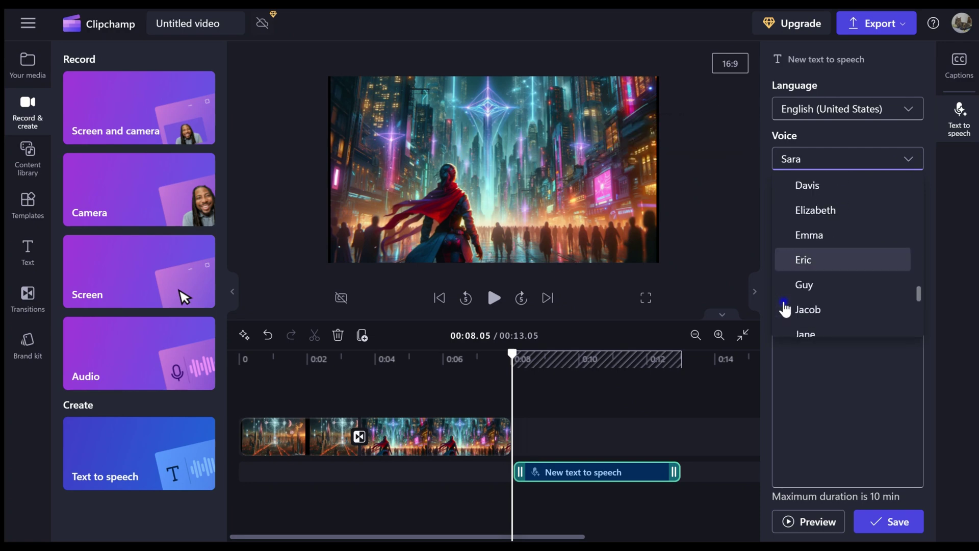
{"action": "scroll", "coordinate": [783, 311], "scroll_direction": "down", "scroll_amount": 2}
{"action": "left_click", "coordinate": [787, 329]}
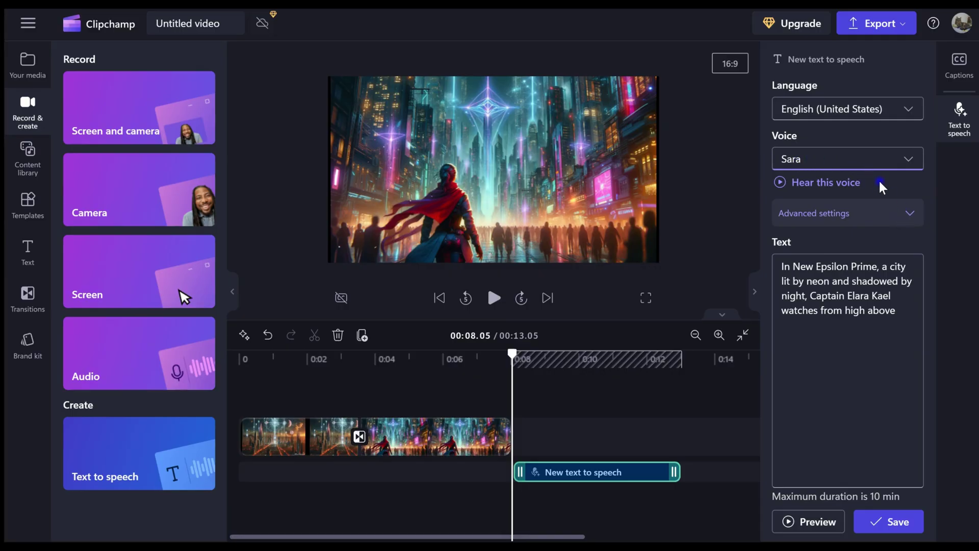
- In Advanced settings, keep Neutral emotion and Medium vocal pitch
{"action": "left_click", "coordinate": [904, 217]}
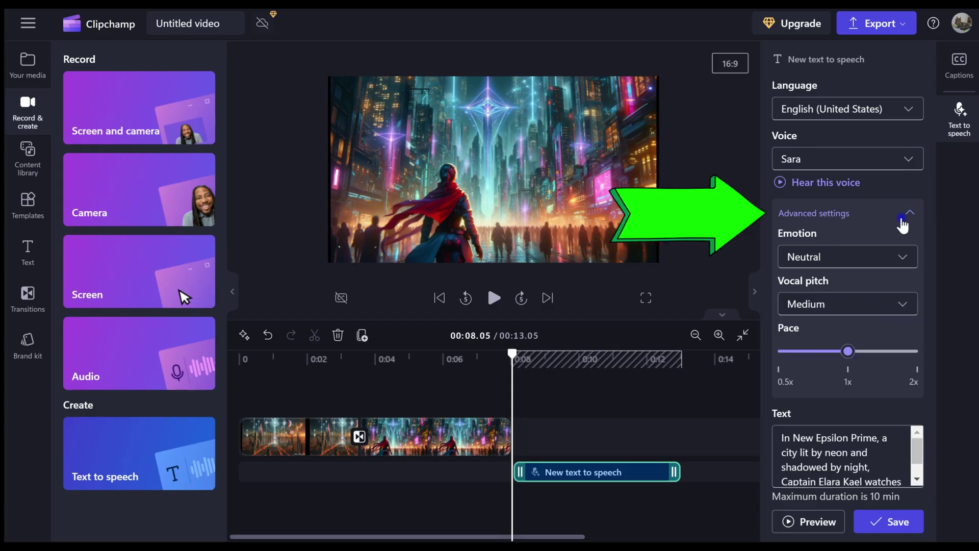
{"action": "left_click", "coordinate": [903, 255]}
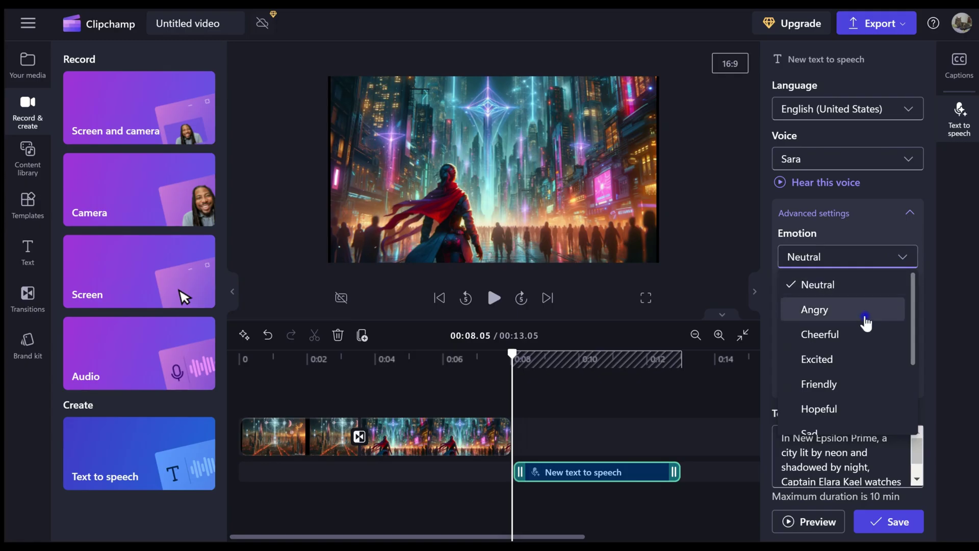
{"action": "scroll", "coordinate": [862, 349], "scroll_direction": "down", "scroll_amount": 2}
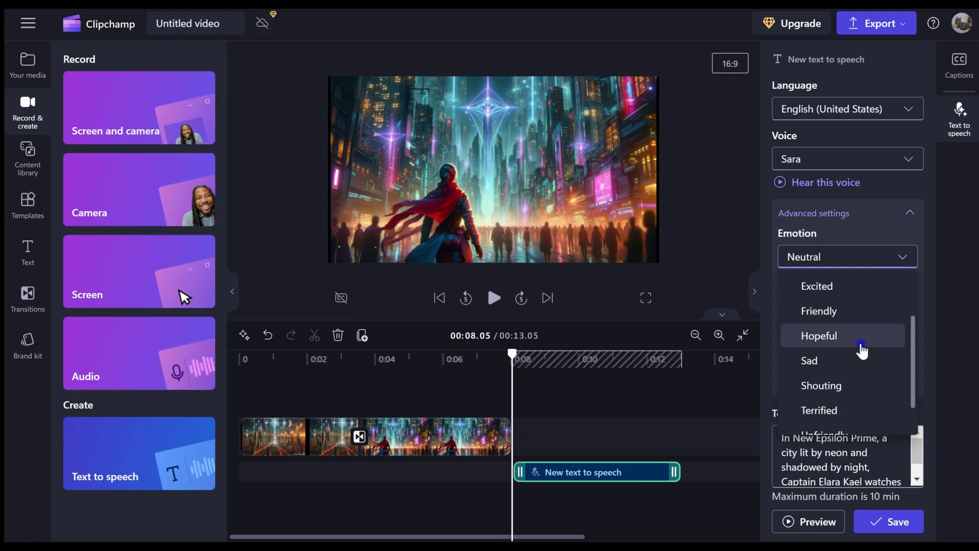
{"action": "scroll", "coordinate": [862, 350], "scroll_direction": "down", "scroll_amount": 1}
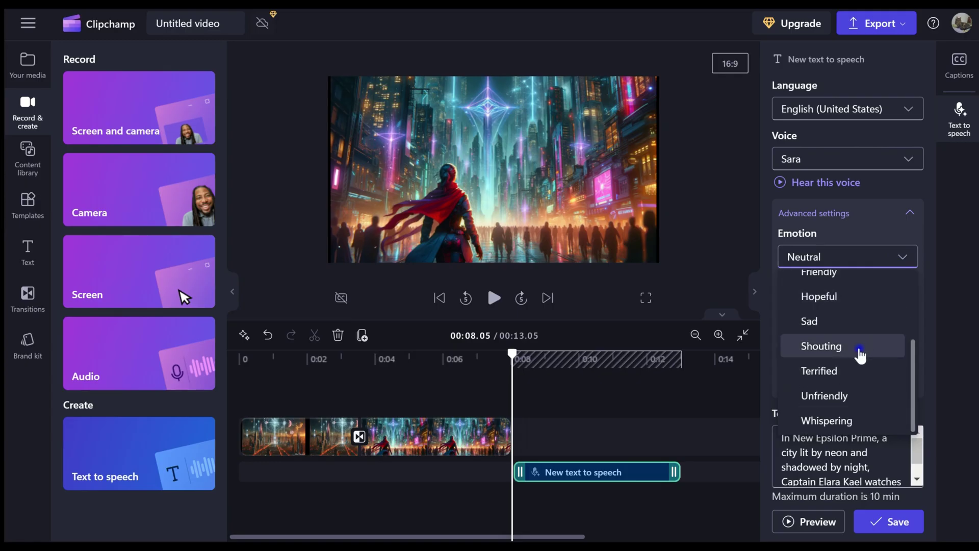
{"action": "scroll", "coordinate": [844, 408], "scroll_direction": "up", "scroll_amount": 3}
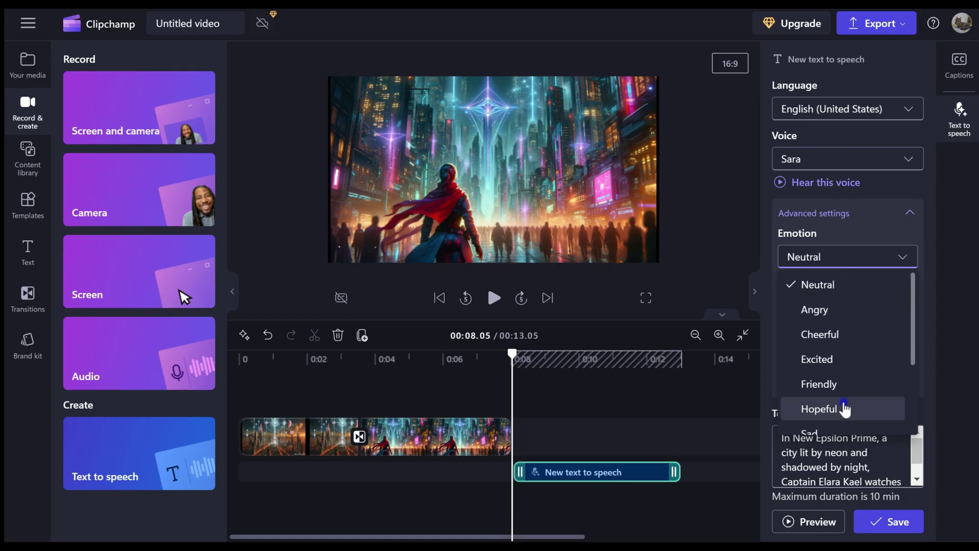
{"action": "left_click", "coordinate": [834, 284]}
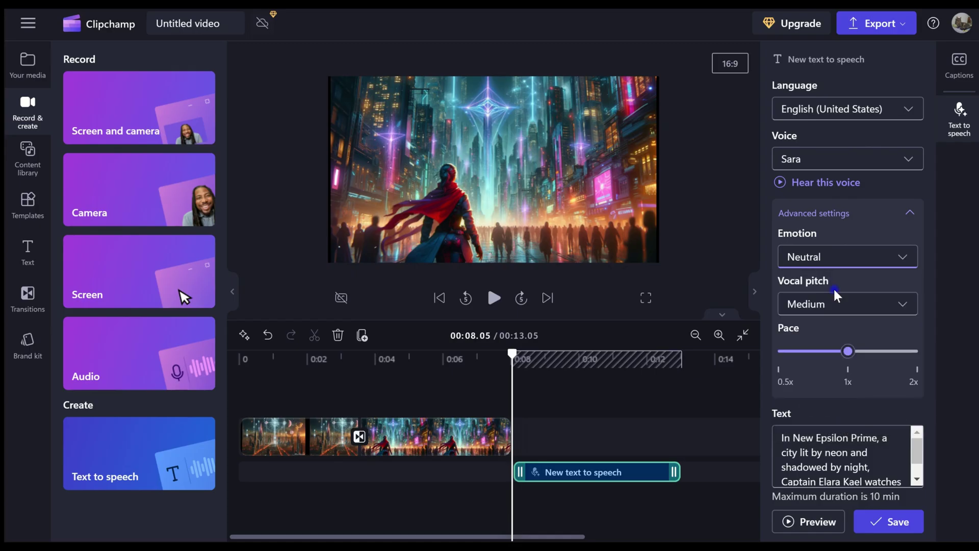
{"action": "left_click", "coordinate": [903, 306]}
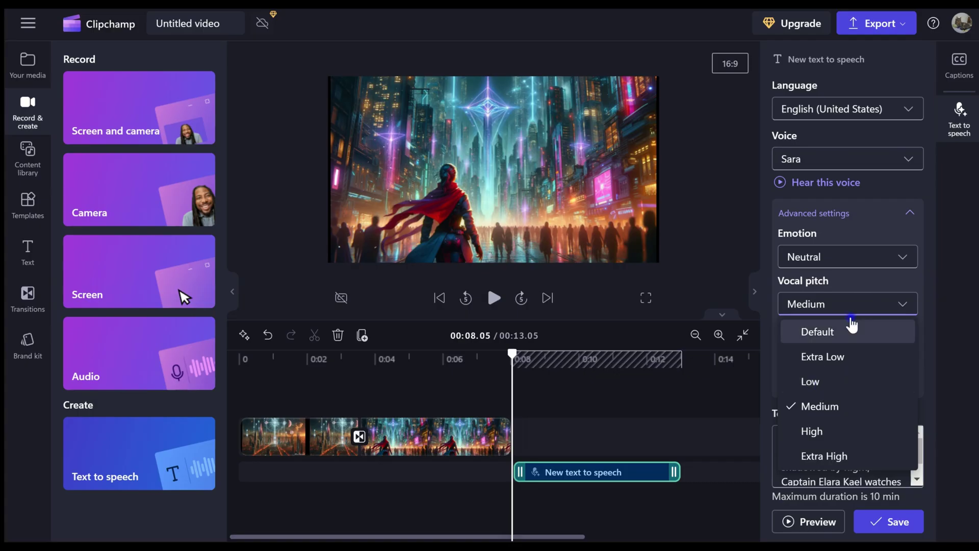
{"action": "left_click", "coordinate": [907, 309]}
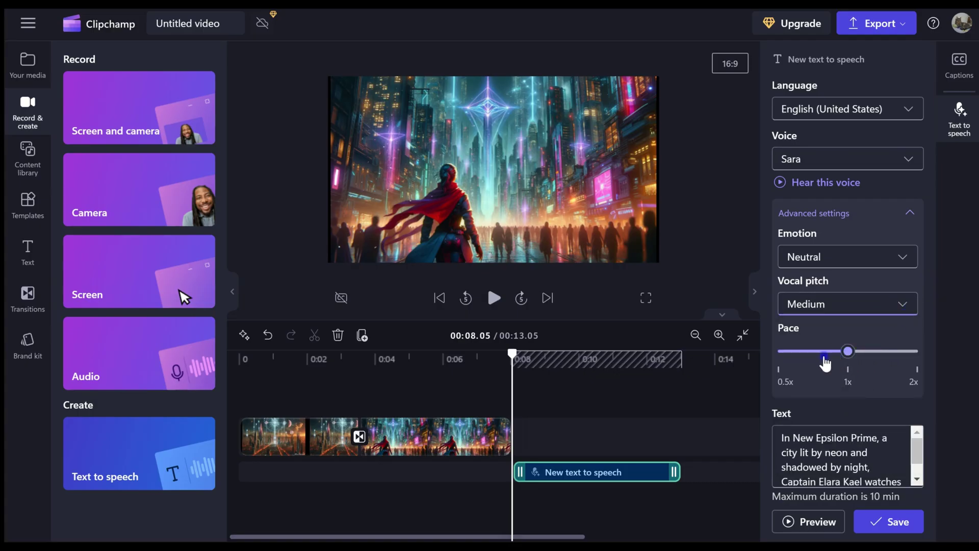
{"action": "scroll", "coordinate": [837, 442], "scroll_direction": "down", "scroll_amount": 2}
- Preview the narration at Medium and High pitch, then set pitch back to Medium
{"action": "left_click", "coordinate": [785, 525]}
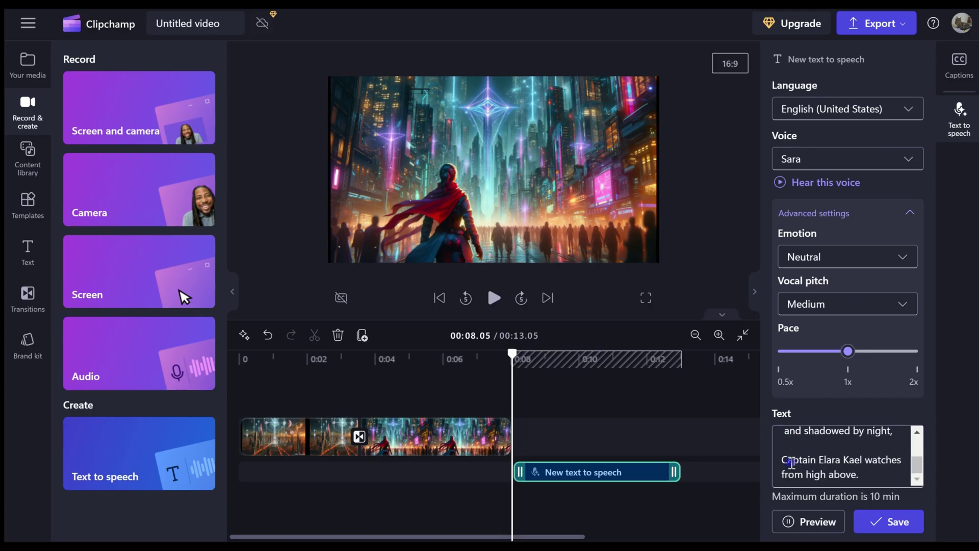
{"action": "scroll", "coordinate": [814, 457], "scroll_direction": "up", "scroll_amount": 2}
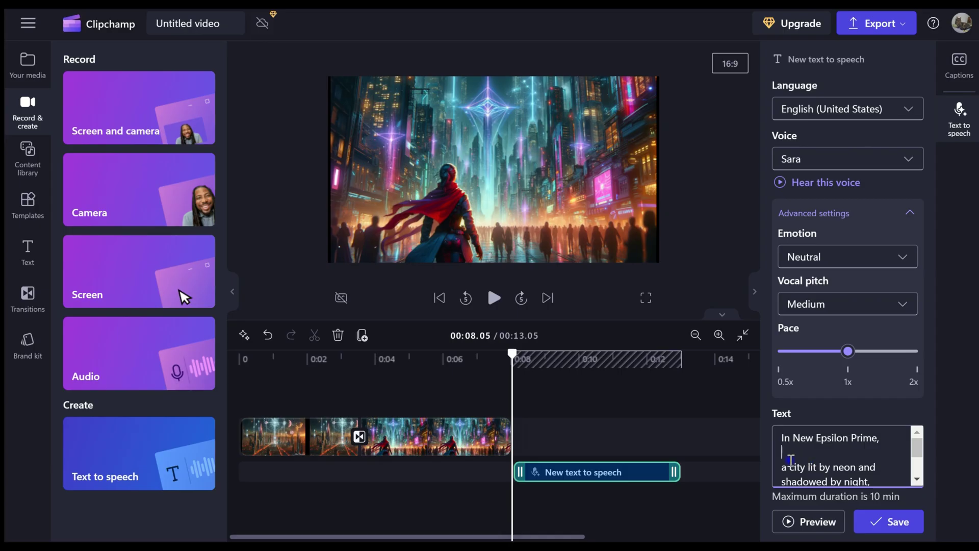
{"action": "scroll", "coordinate": [804, 482], "scroll_direction": "down", "scroll_amount": 2}
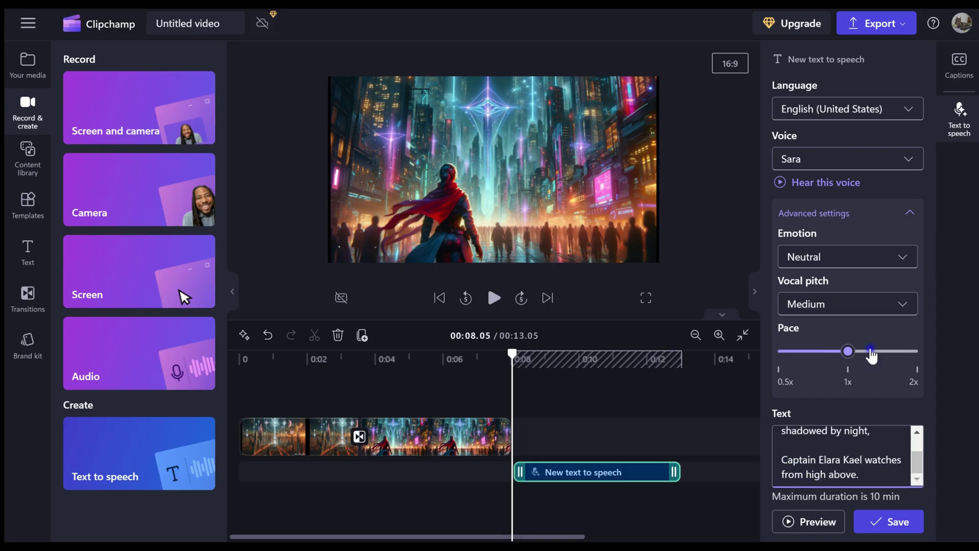
{"action": "left_click", "coordinate": [903, 306]}
{"action": "left_click", "coordinate": [839, 433]}
{"action": "left_click", "coordinate": [790, 528]}
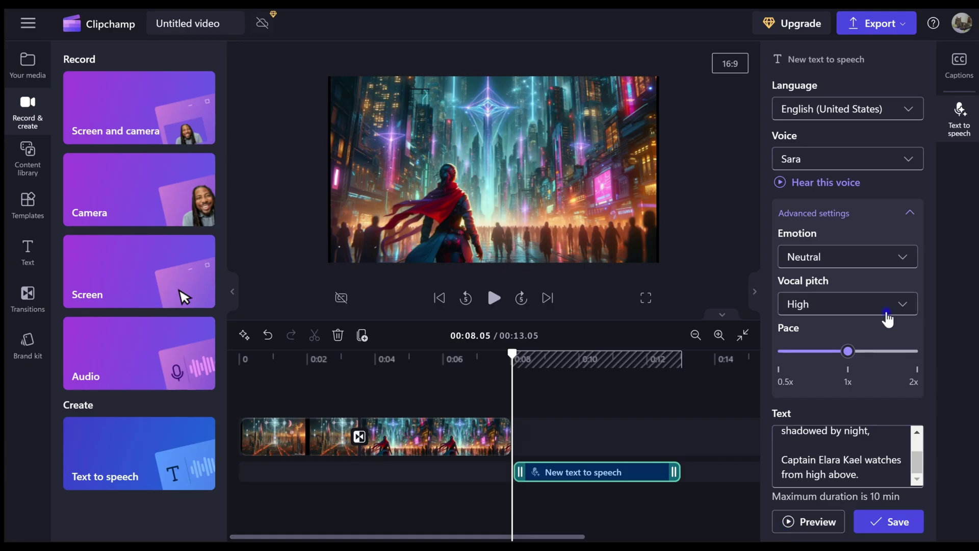
{"action": "left_click", "coordinate": [904, 306]}
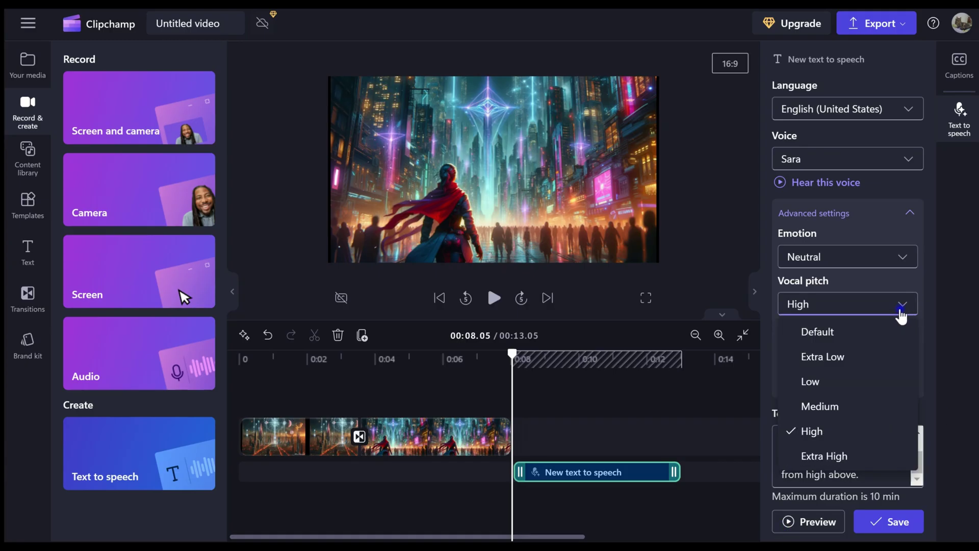
{"action": "left_click", "coordinate": [833, 391]}
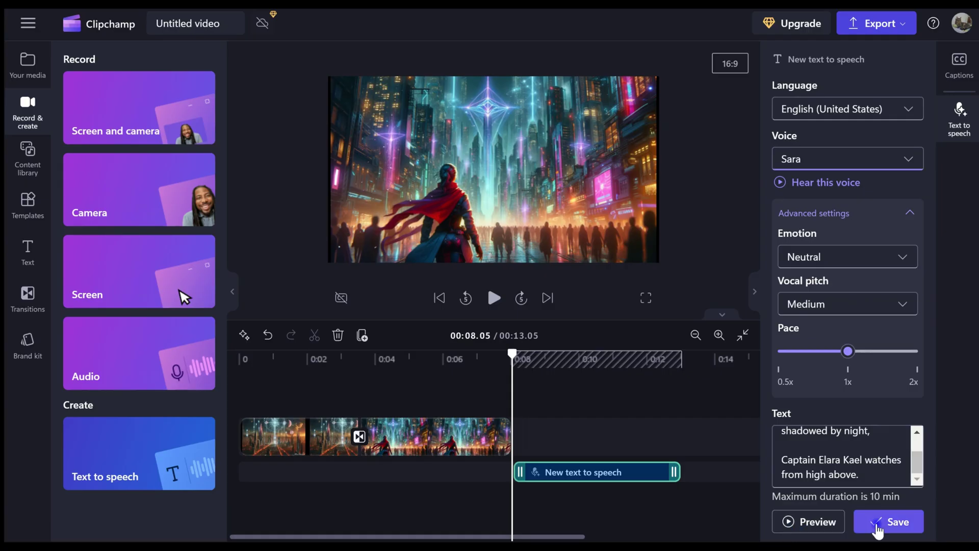
- Save the narration, move it to 0:00, and preview the 8.8-second captioned video
{"action": "left_click", "coordinate": [875, 523]}
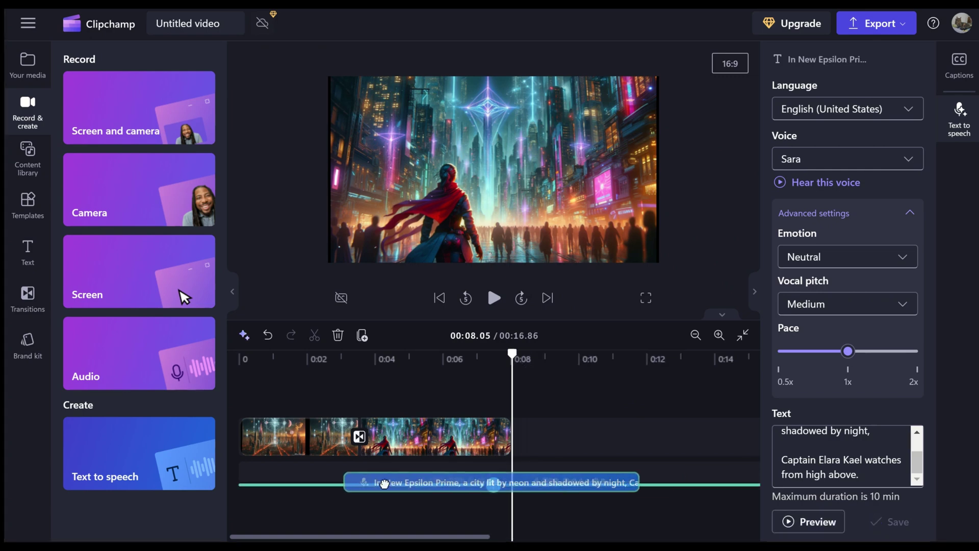
{"action": "left_click_drag", "start_coordinate": [559, 480], "coordinate": [285, 480]}
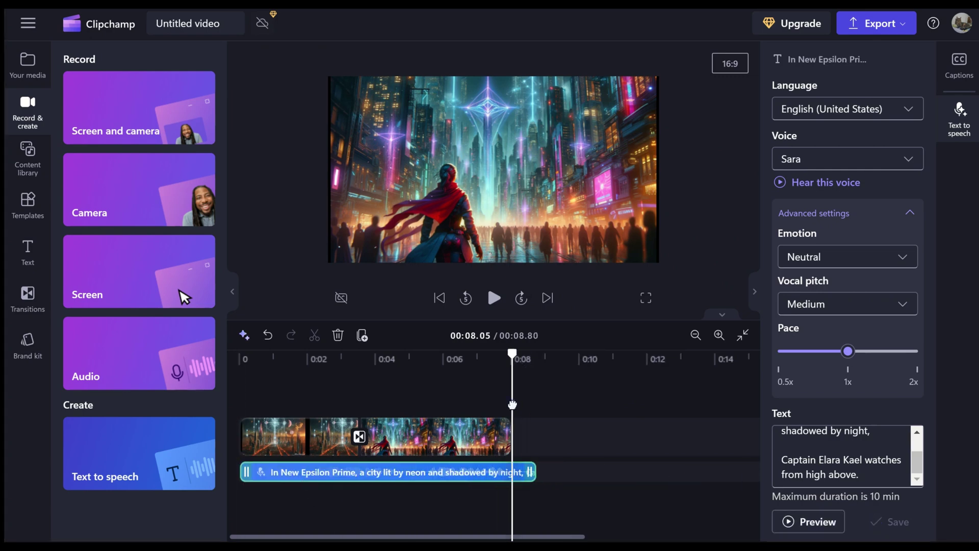
{"action": "left_click_drag", "start_coordinate": [517, 410], "coordinate": [236, 410]}
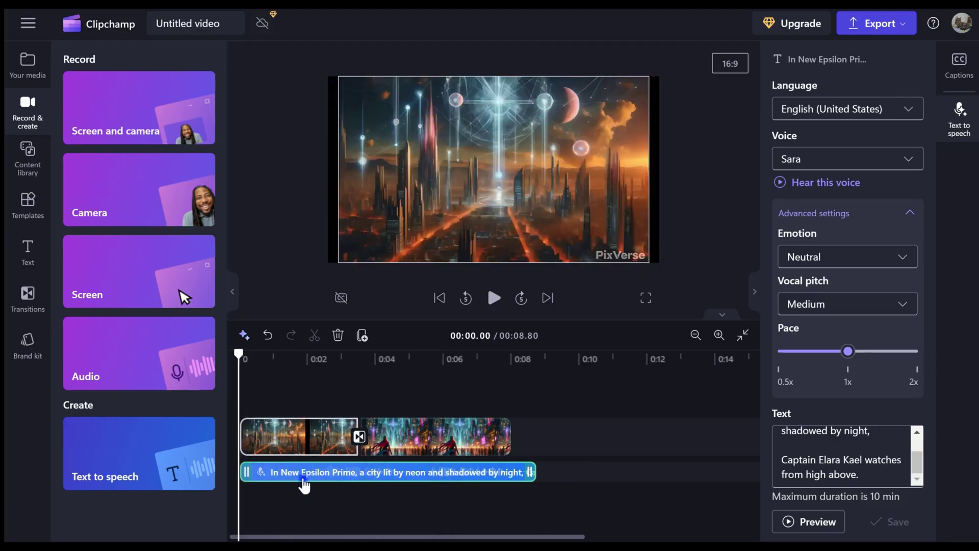
{"action": "left_click", "coordinate": [413, 436]}
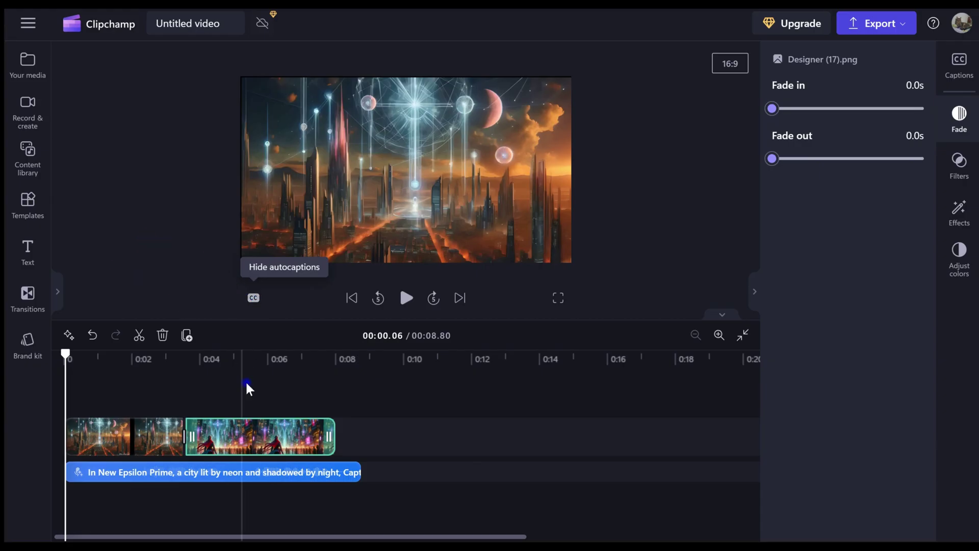
{"action": "left_click", "coordinate": [28, 297]}
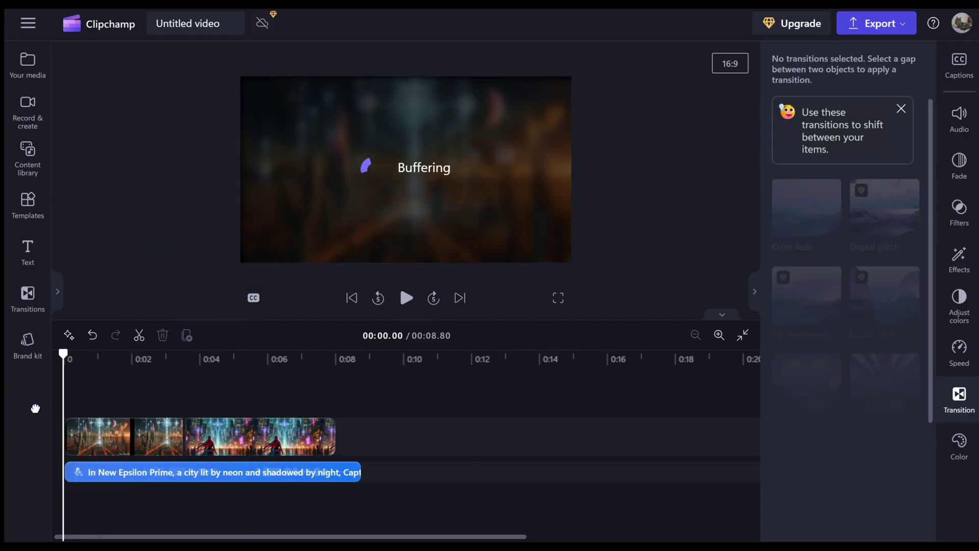
{"action": "left_click", "coordinate": [406, 299]}
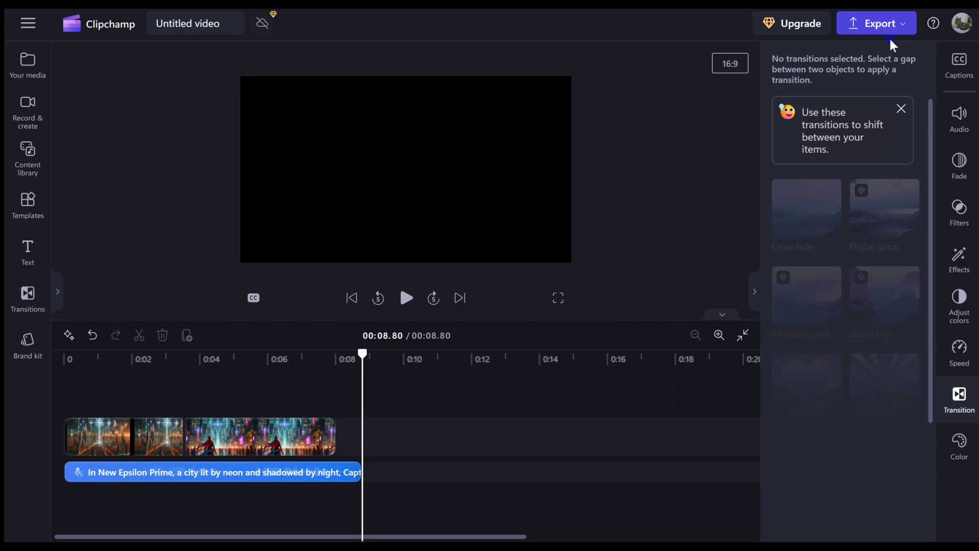
- Export the video as a 1080p MP4
{"action": "left_click", "coordinate": [903, 31]}
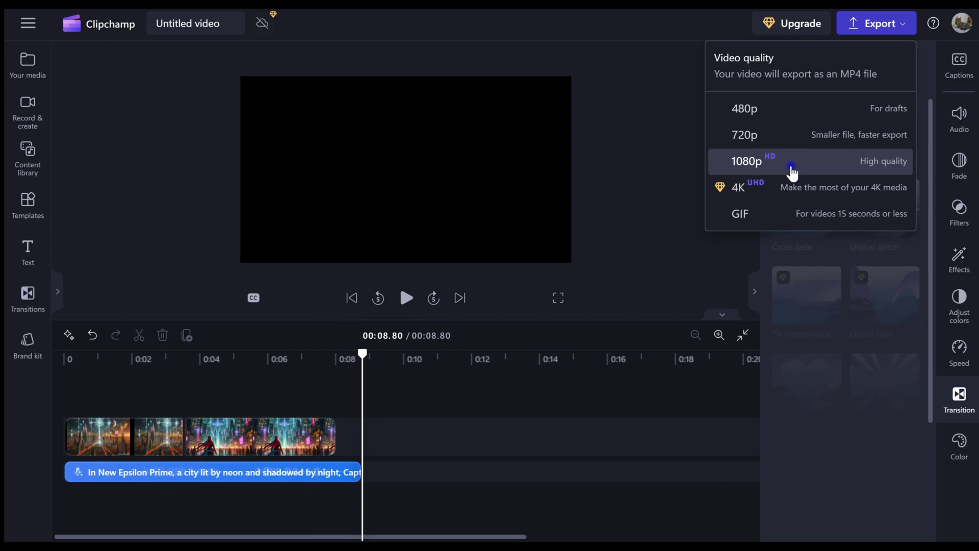
{"action": "left_click", "coordinate": [791, 165]}
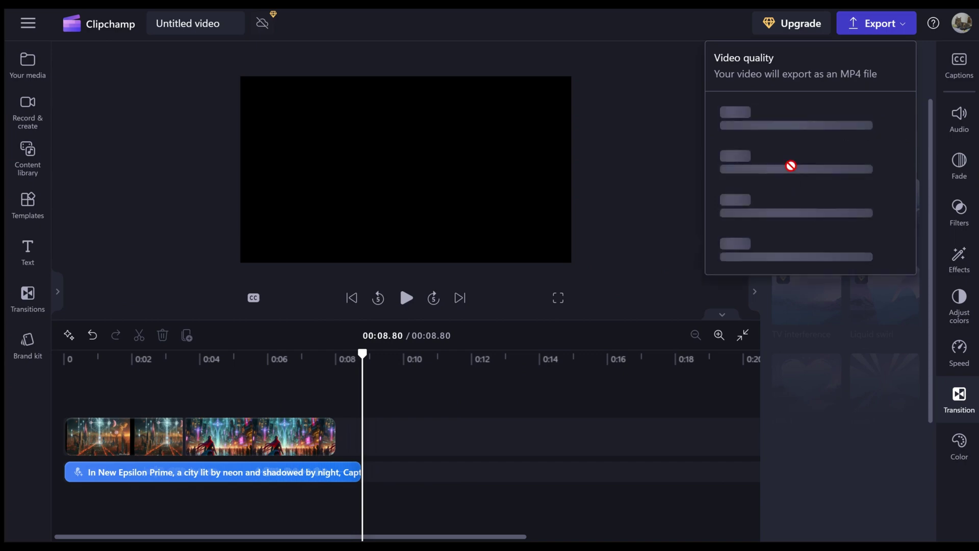